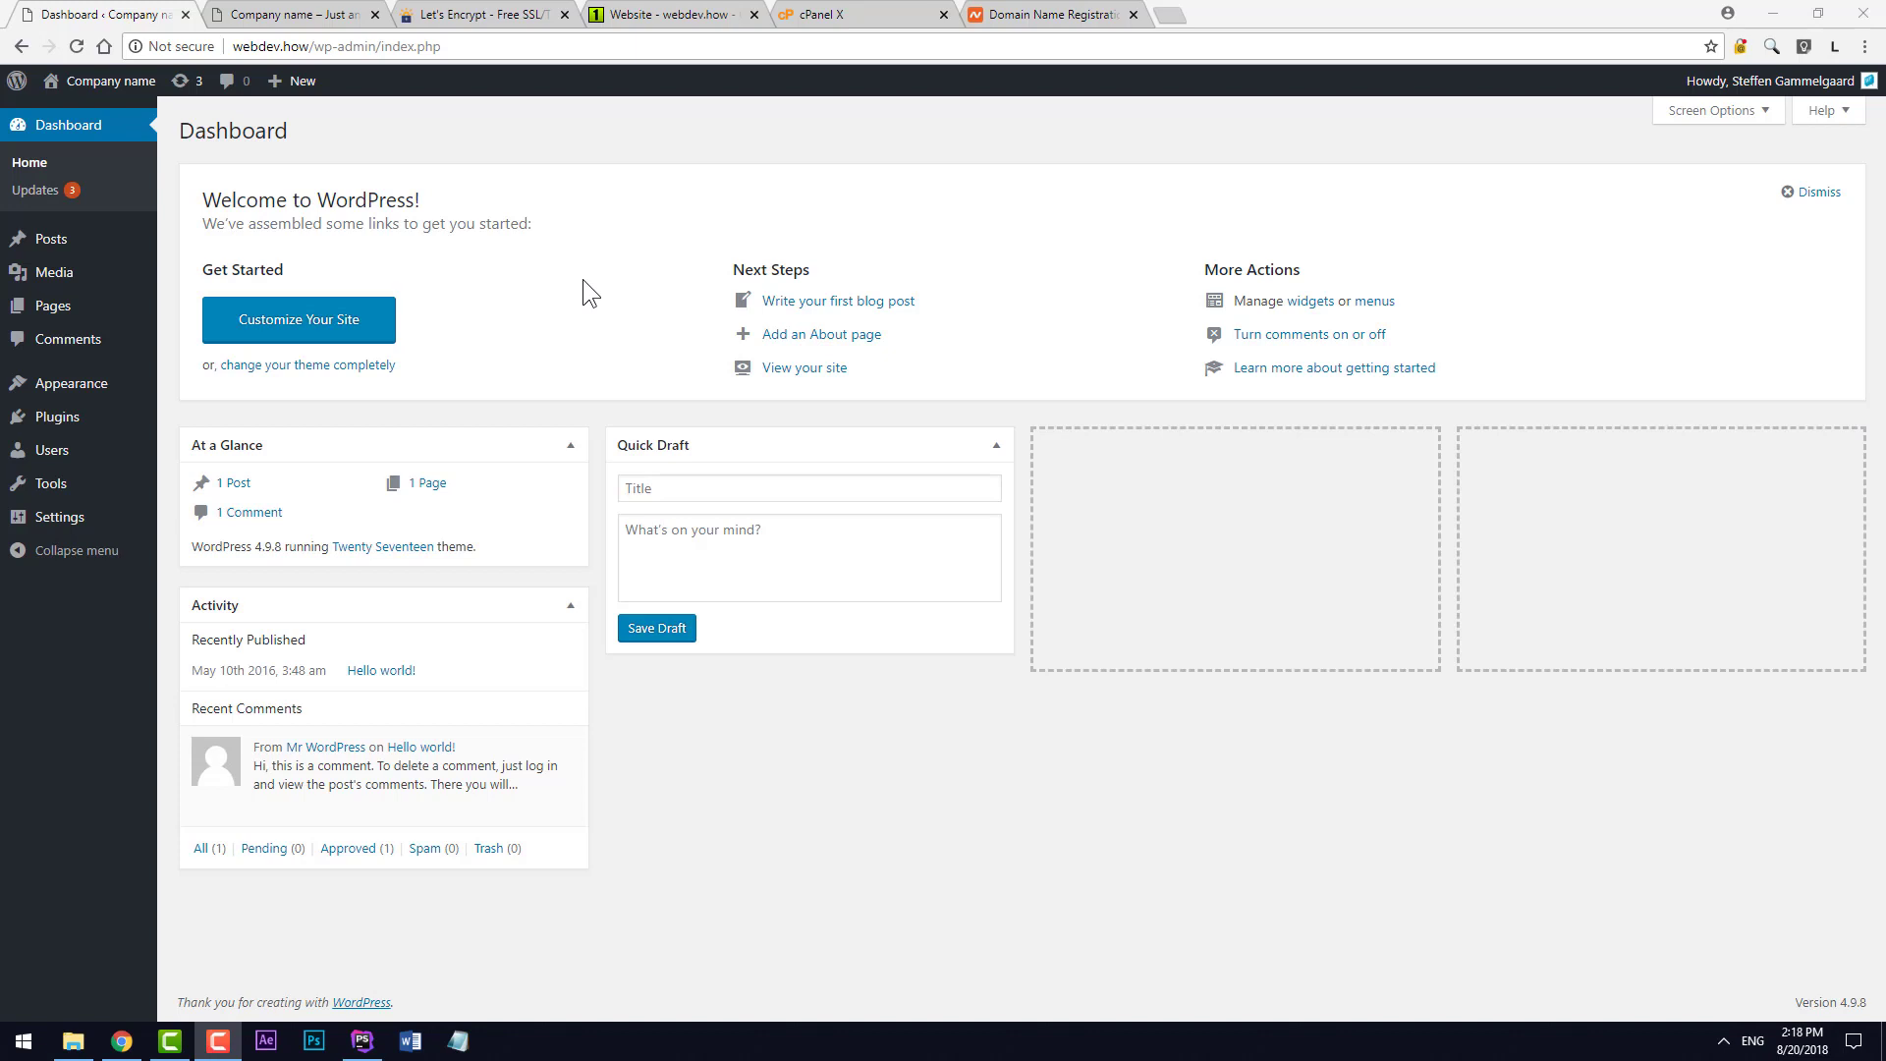
# View the Let's Encrypt website and browse Namecheap's SSL certificate offers down to the EV SSL plan.
pyautogui.click(509, 19)
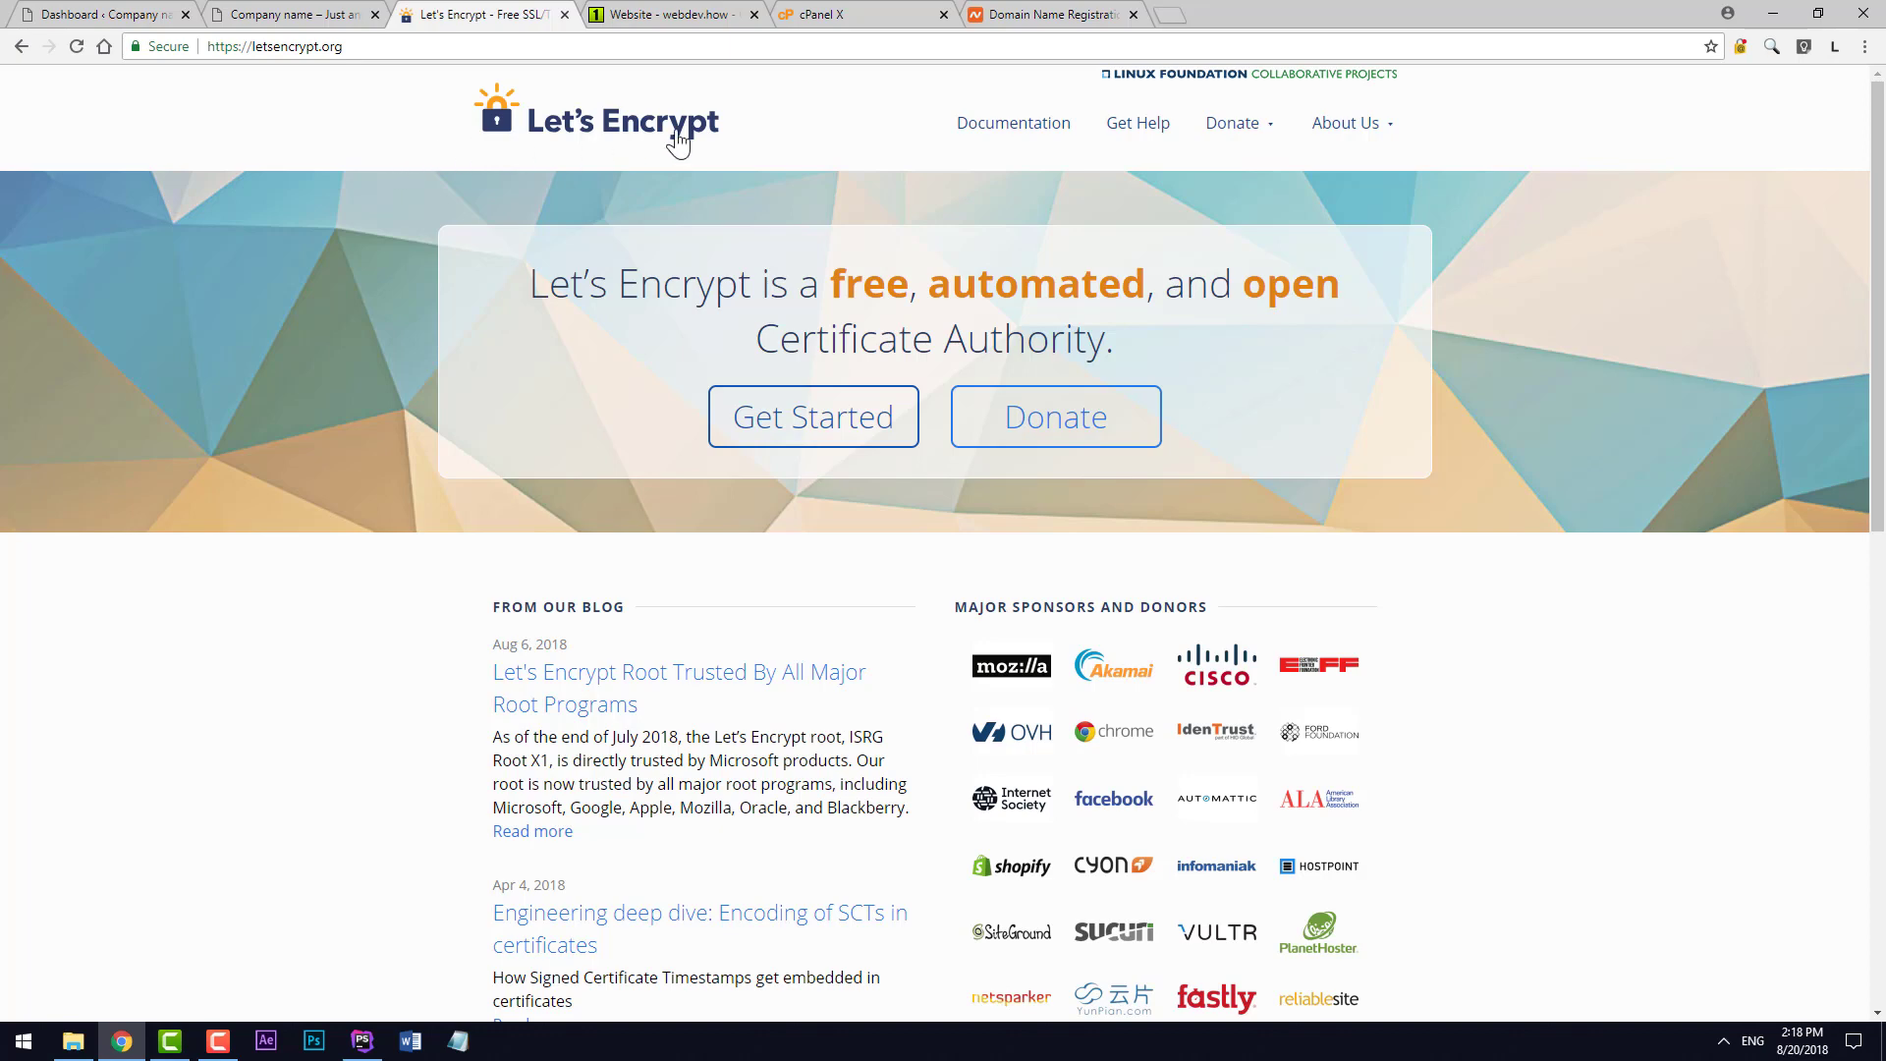
pyautogui.click(1061, 21)
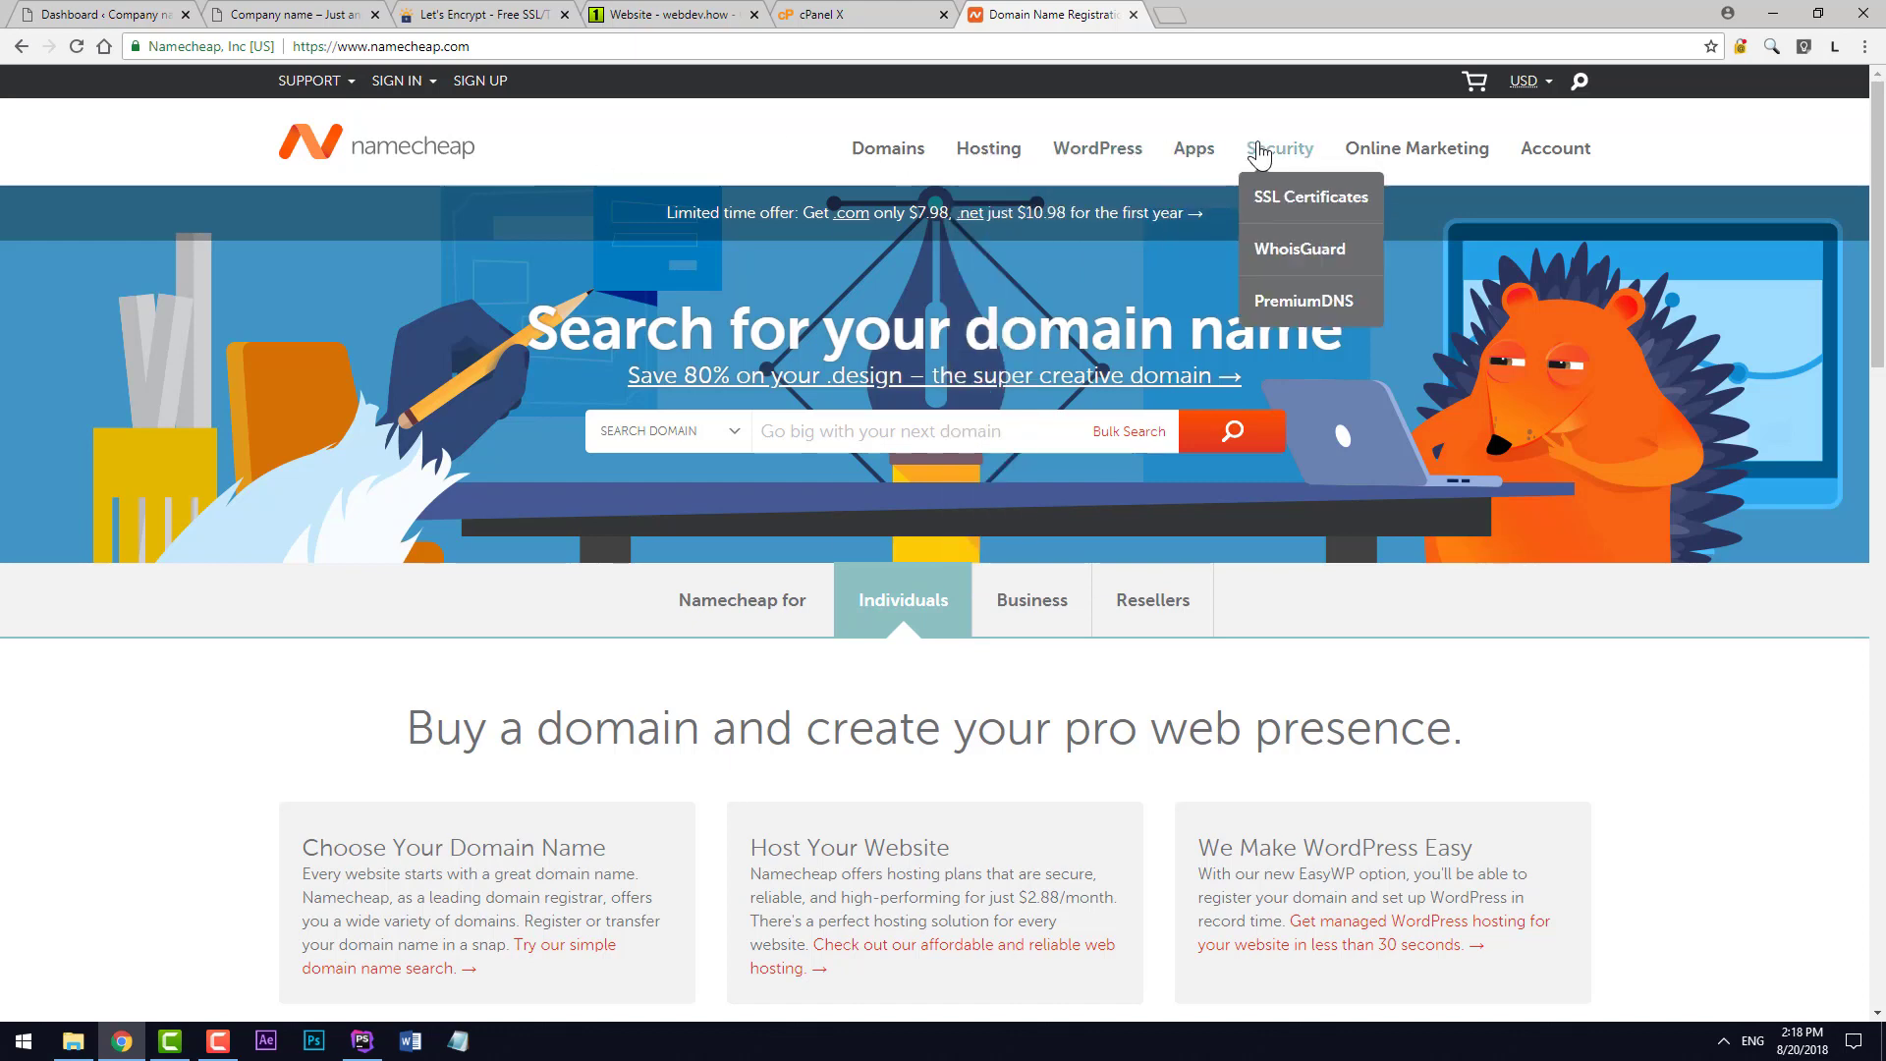
pyautogui.moveTo(1277, 152)
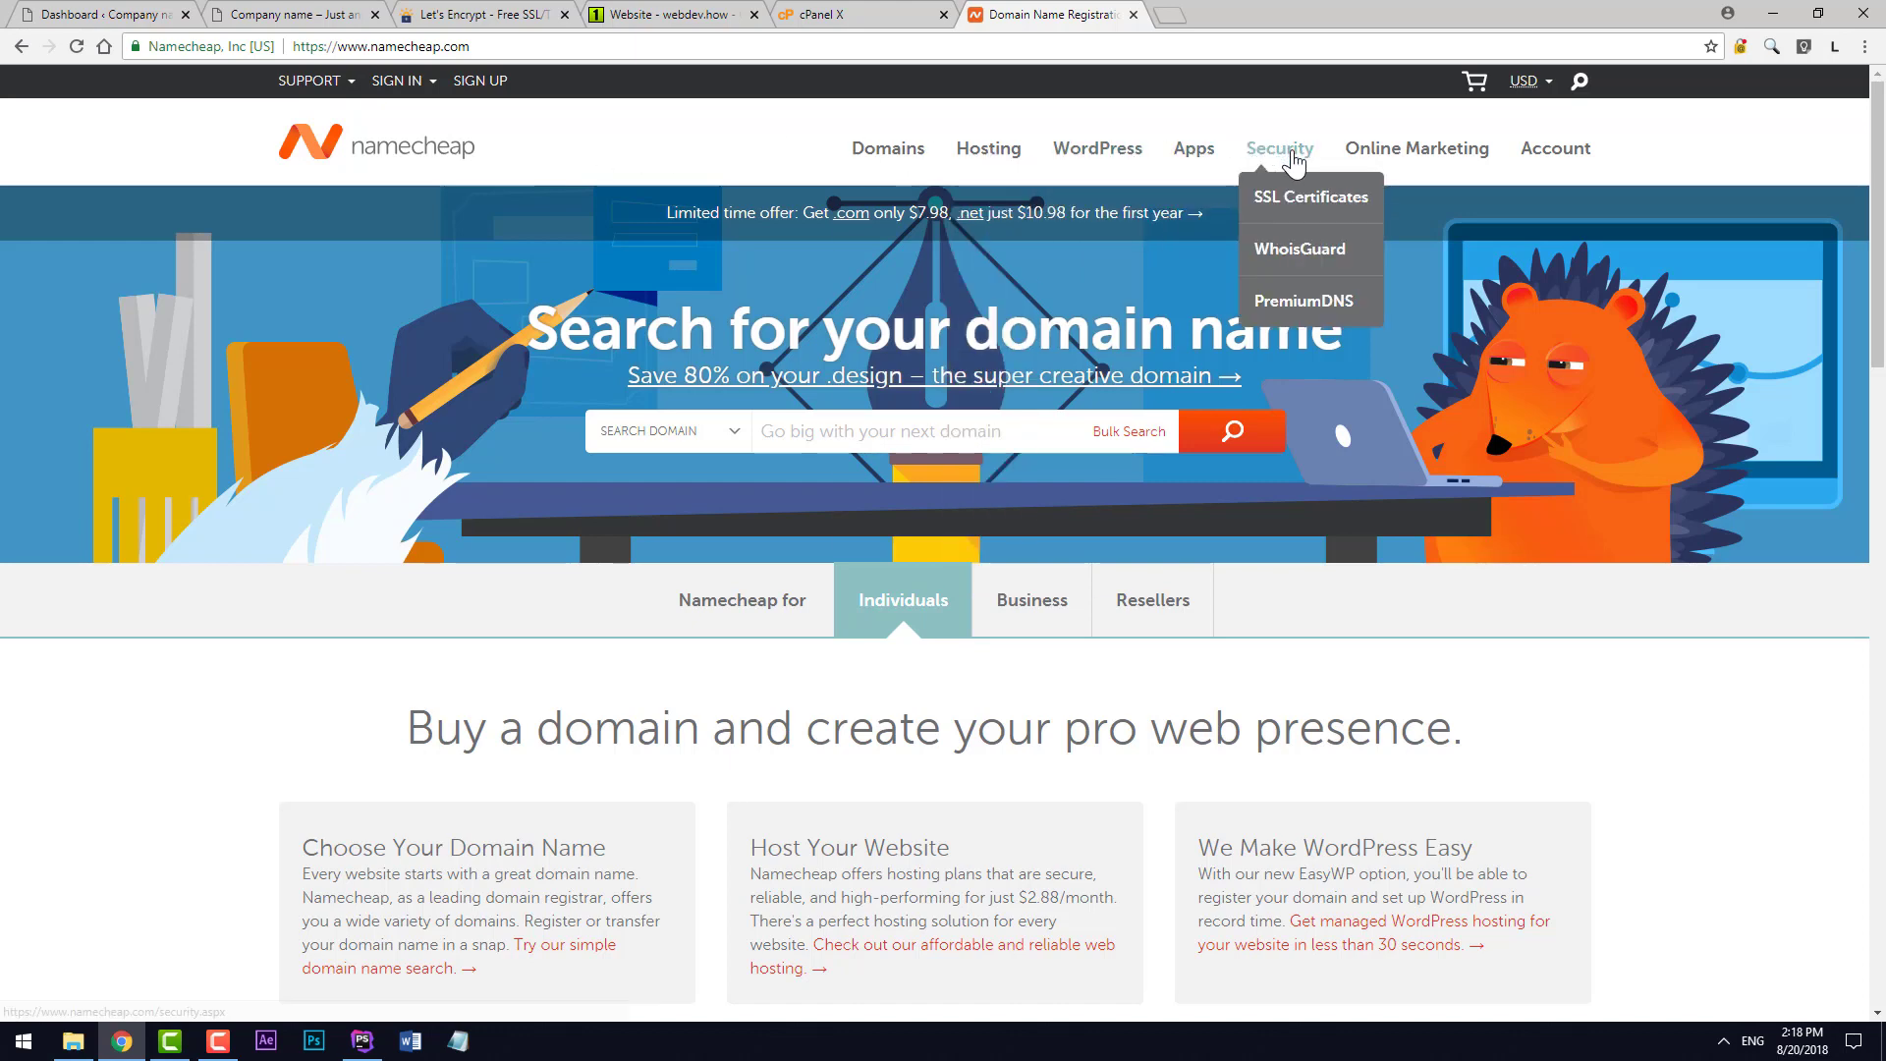
pyautogui.click(1342, 227)
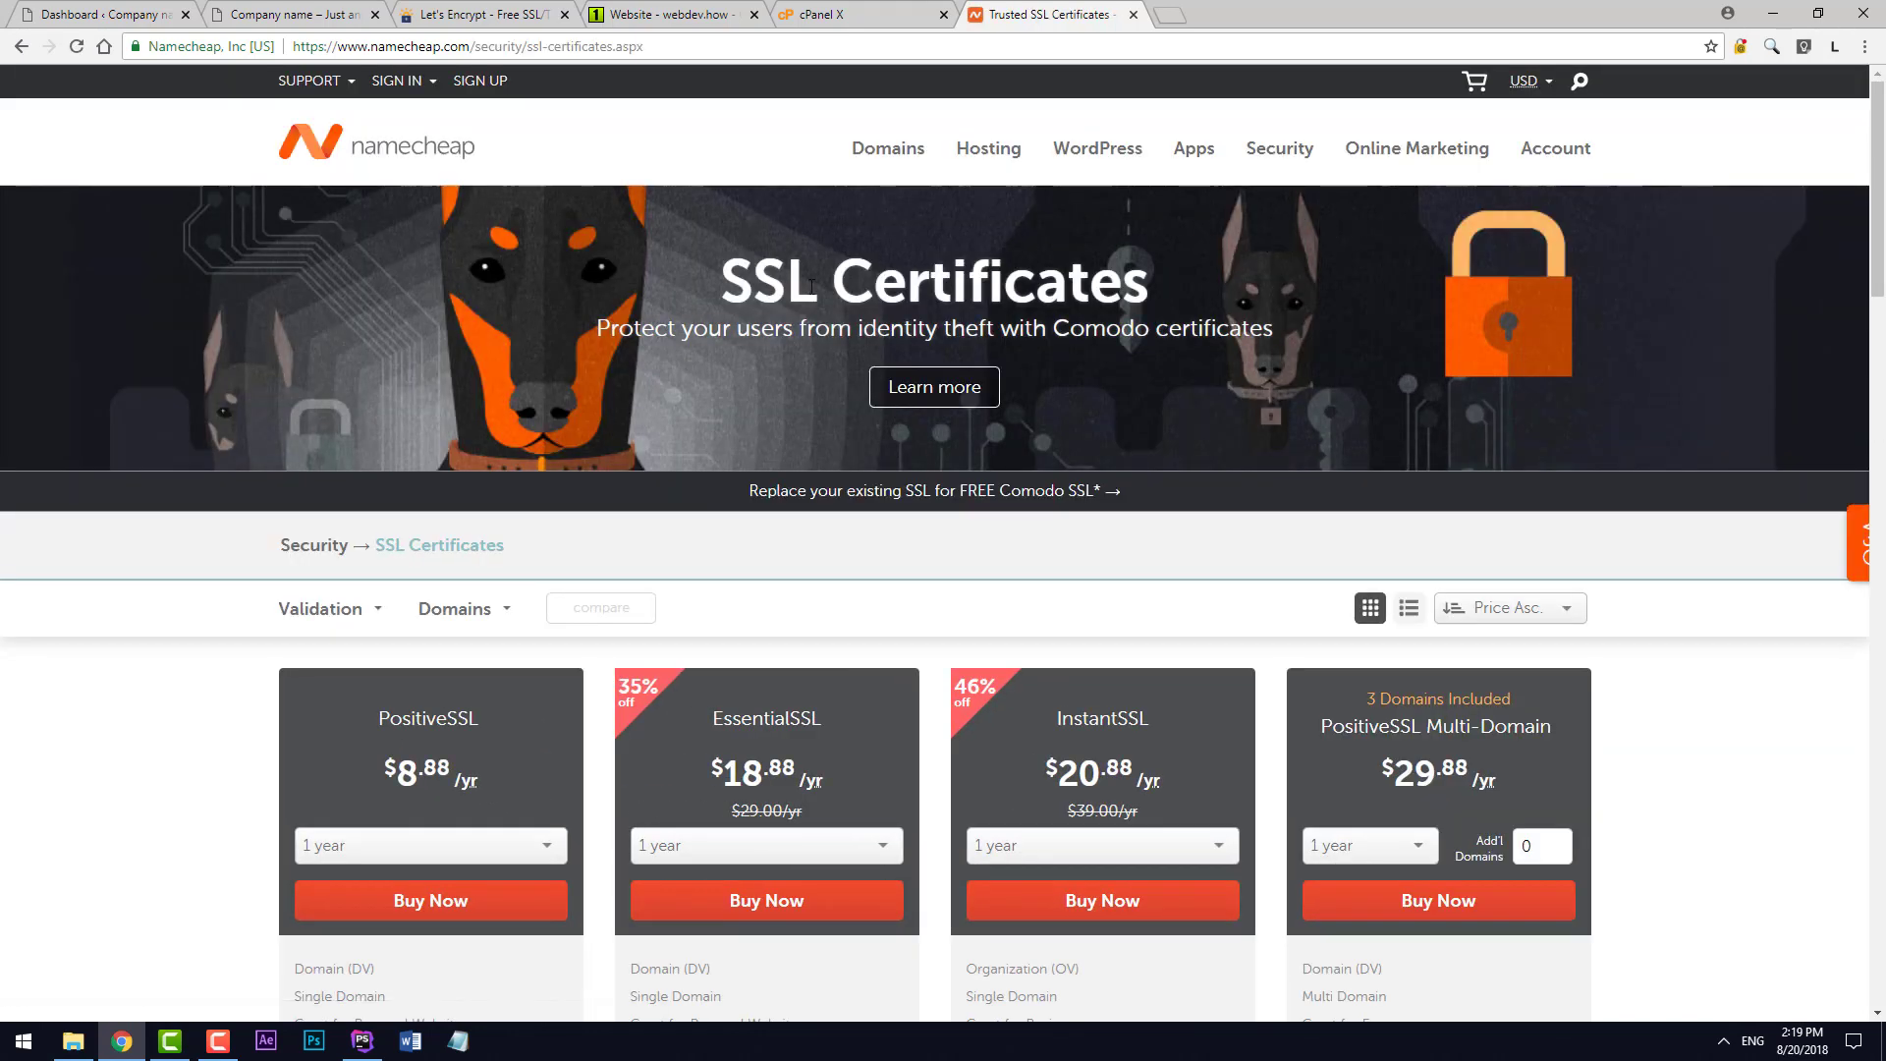
pyautogui.scroll(-1, 222, 458)
pyautogui.scroll(-4, 224, 462)
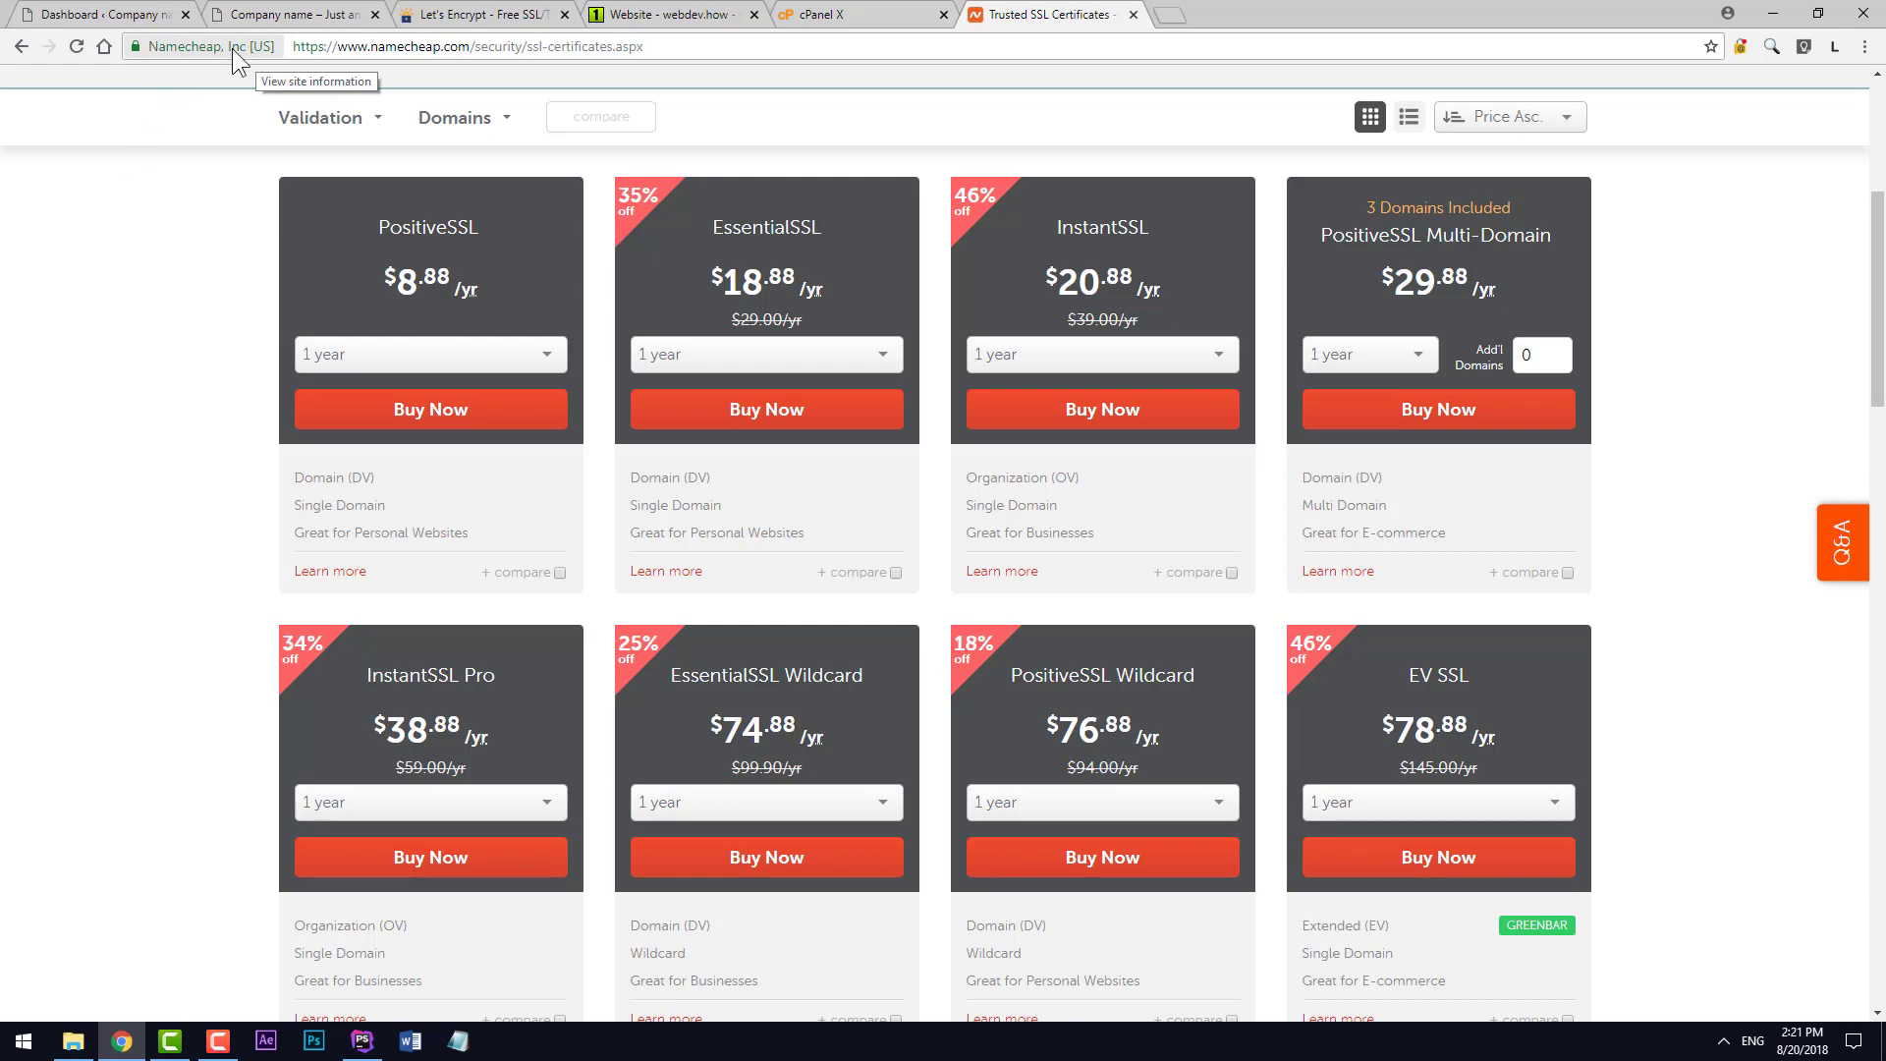
pyautogui.scroll(-2, 167, 412)
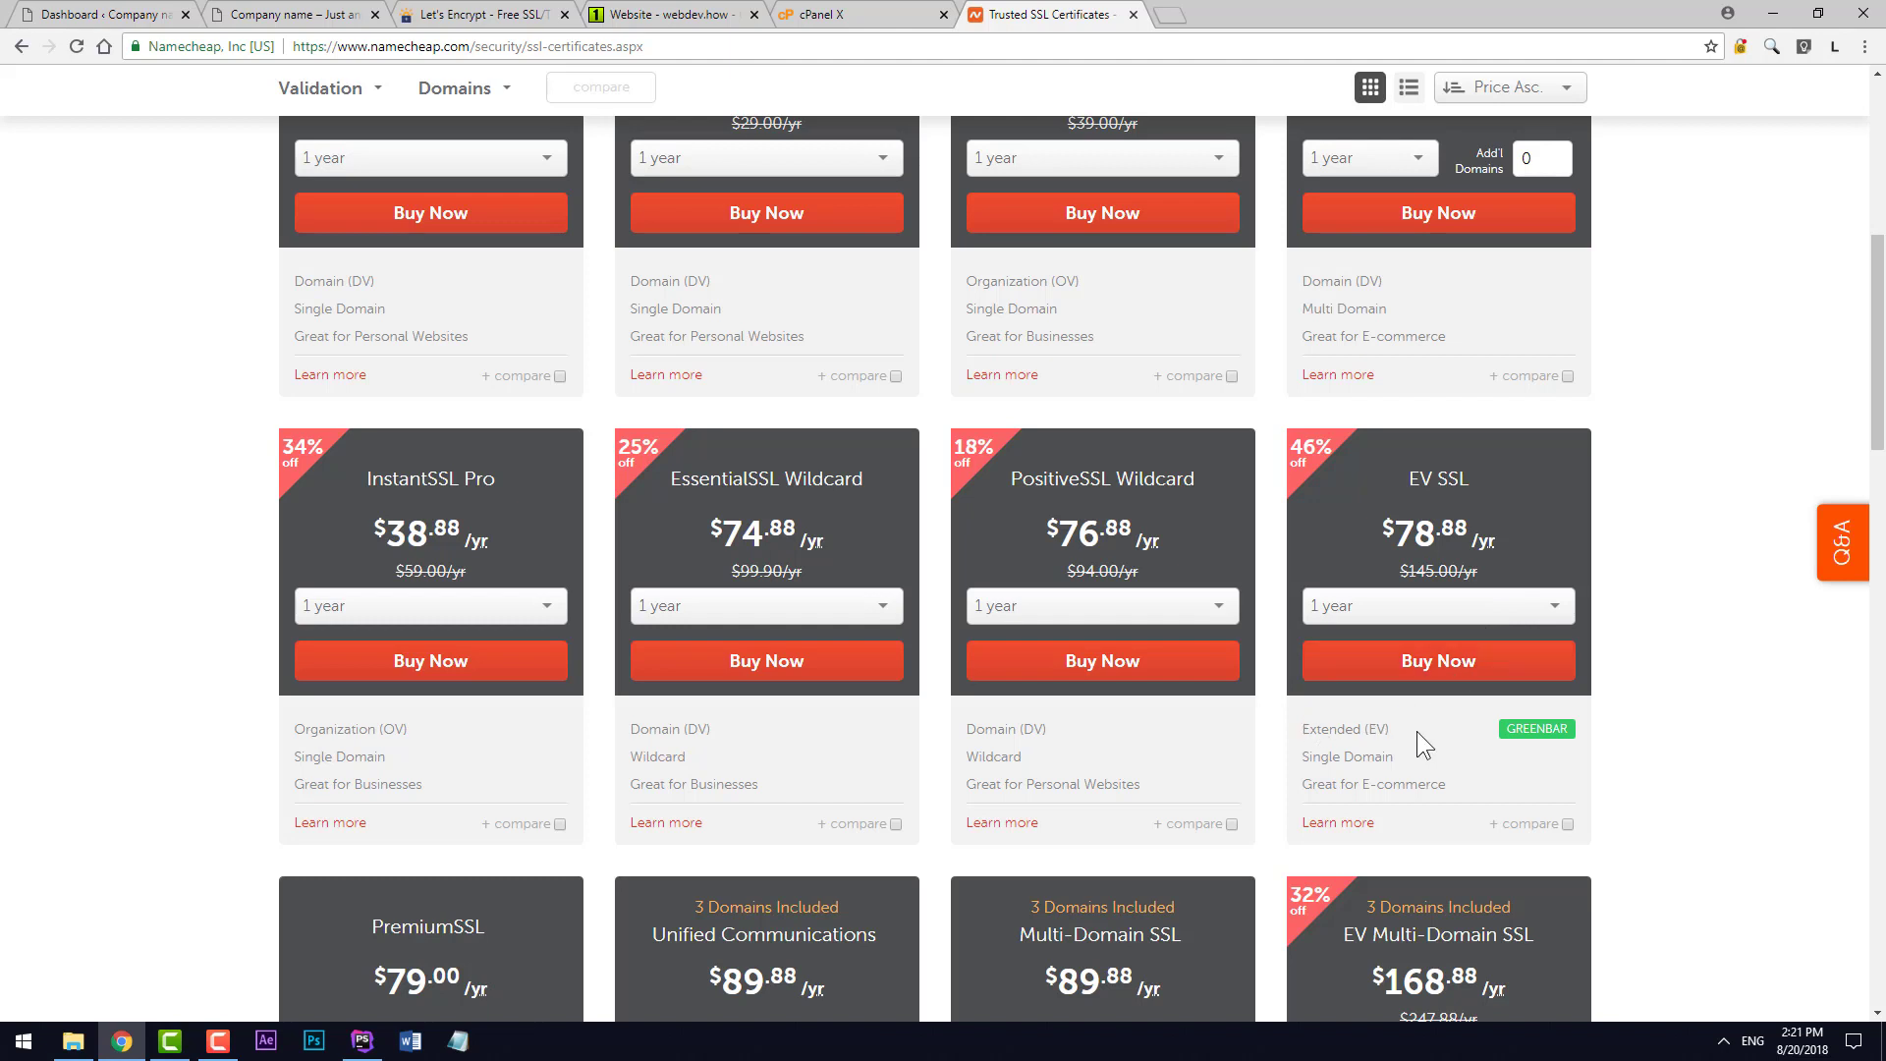
pyautogui.moveTo(1508, 731)
# Assign the Let's Encrypt DV certificate to webdev.how in UnoEuro's HTTPS protection settings, and view the security tools in cPanel.
pyautogui.click(667, 18)
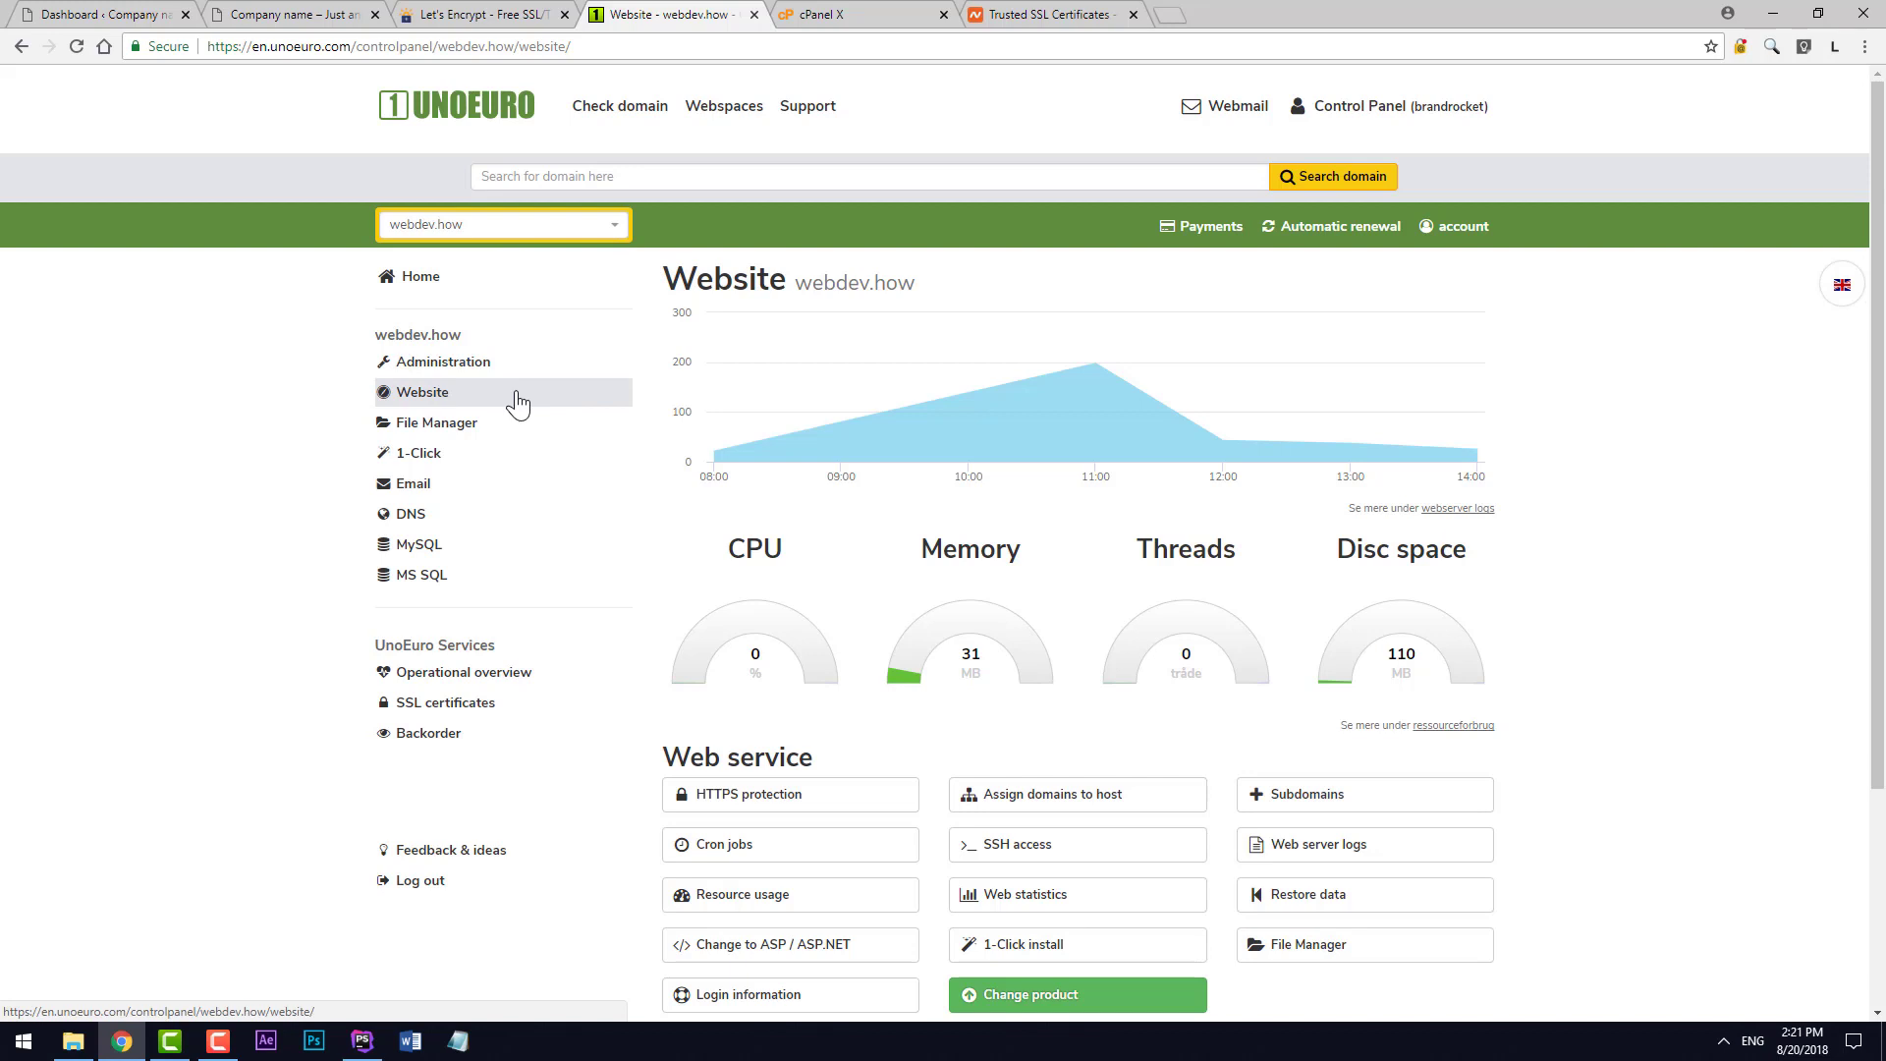
pyautogui.click(869, 812)
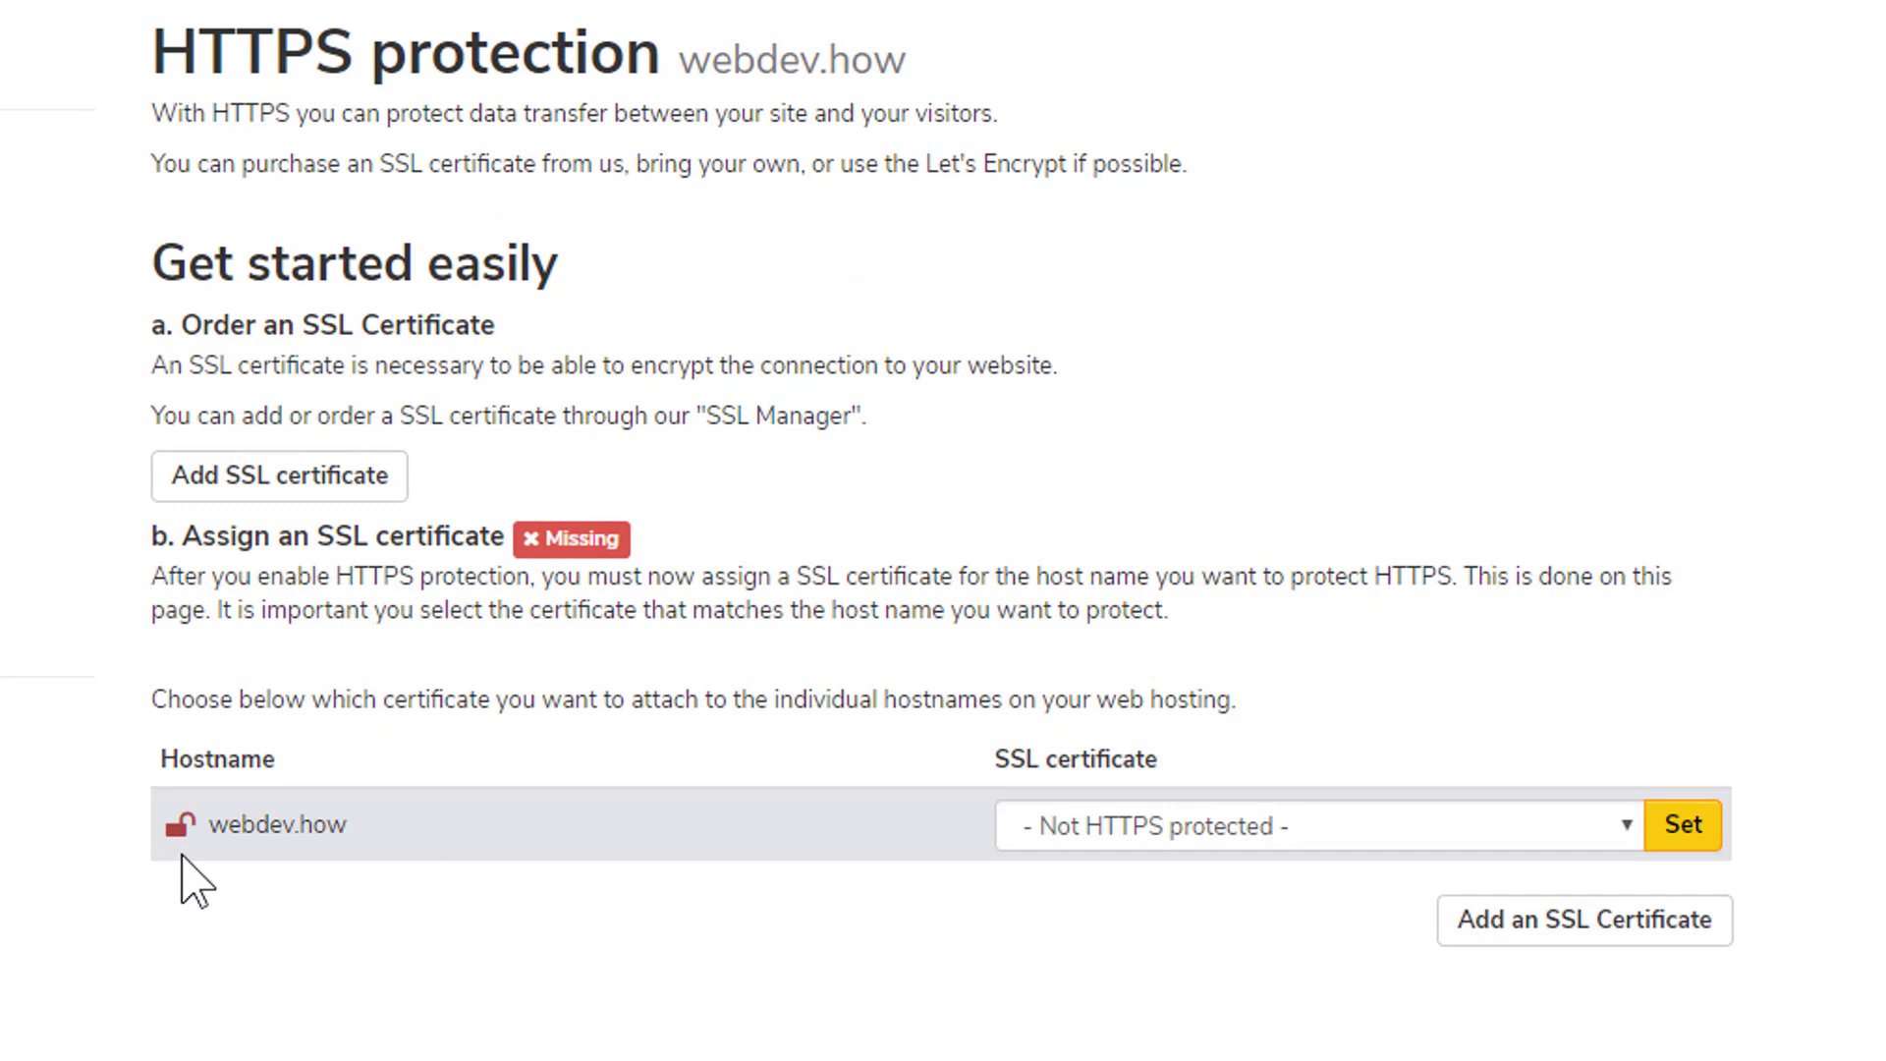
pyautogui.click(1273, 827)
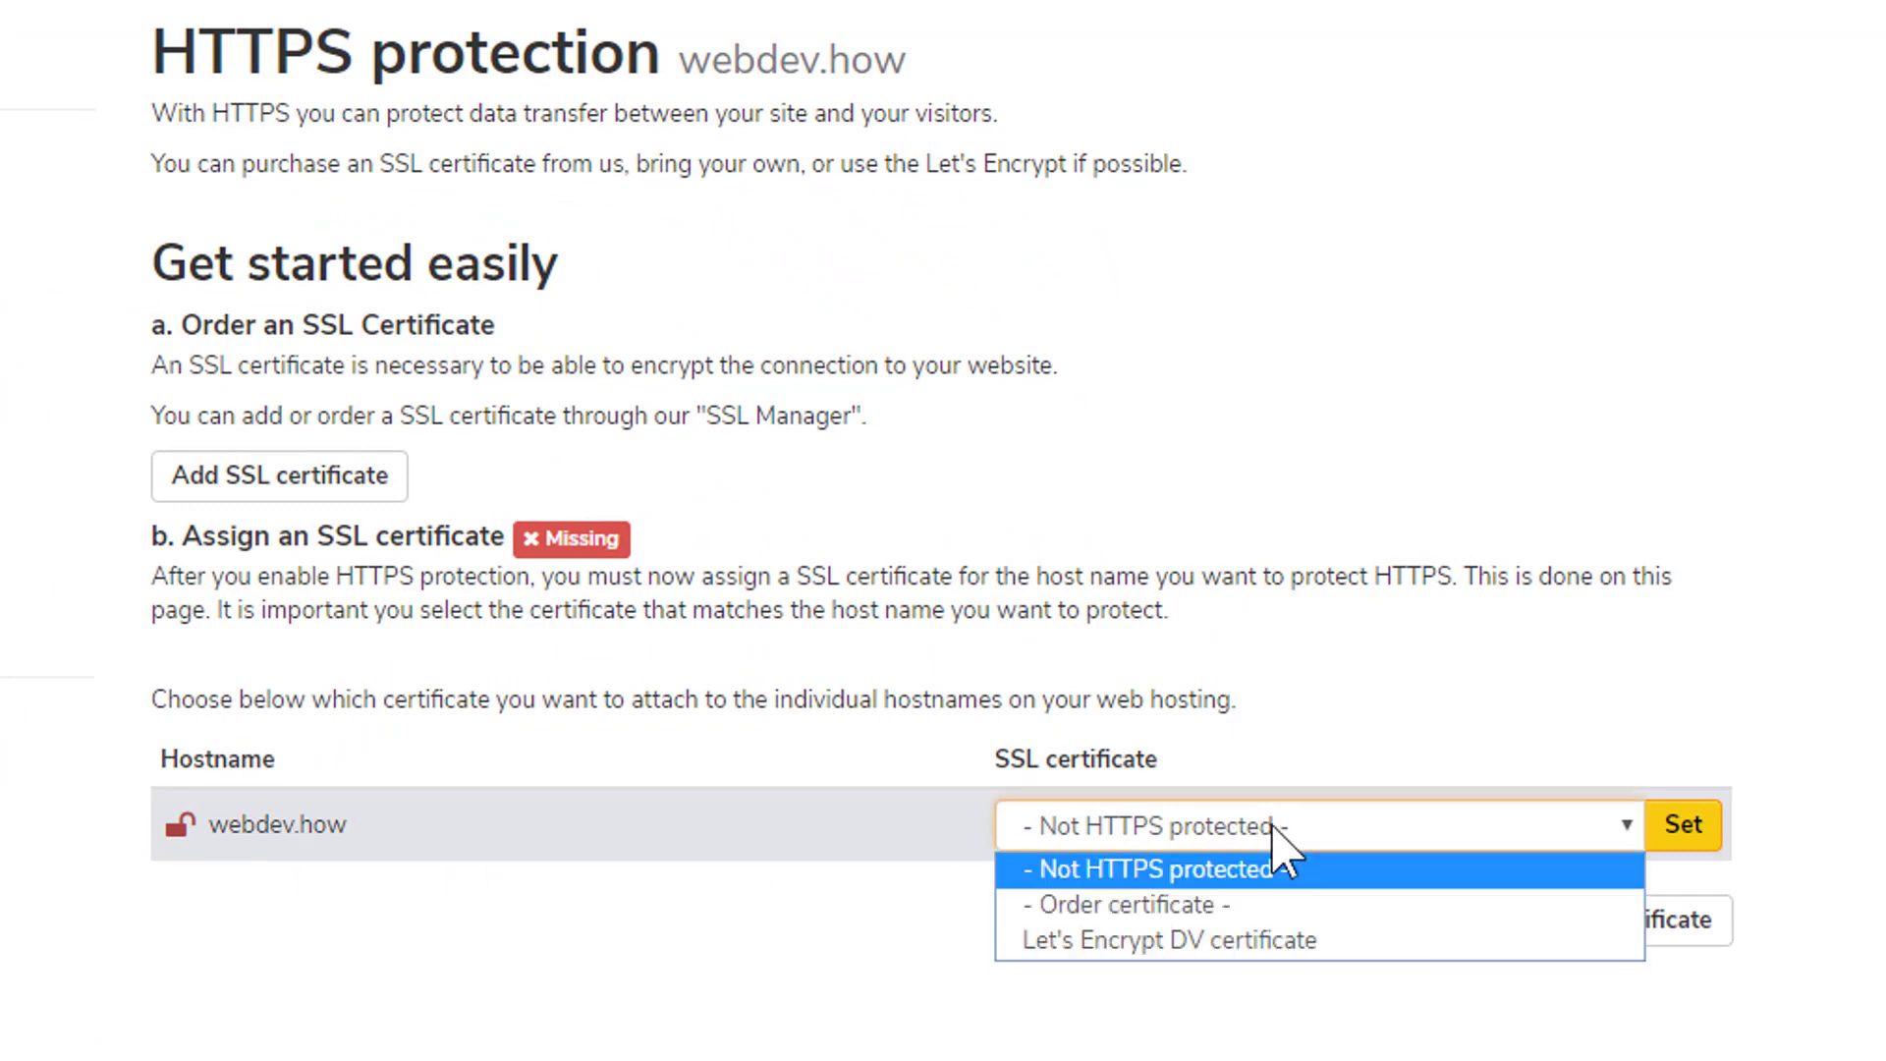
pyautogui.click(1012, 943)
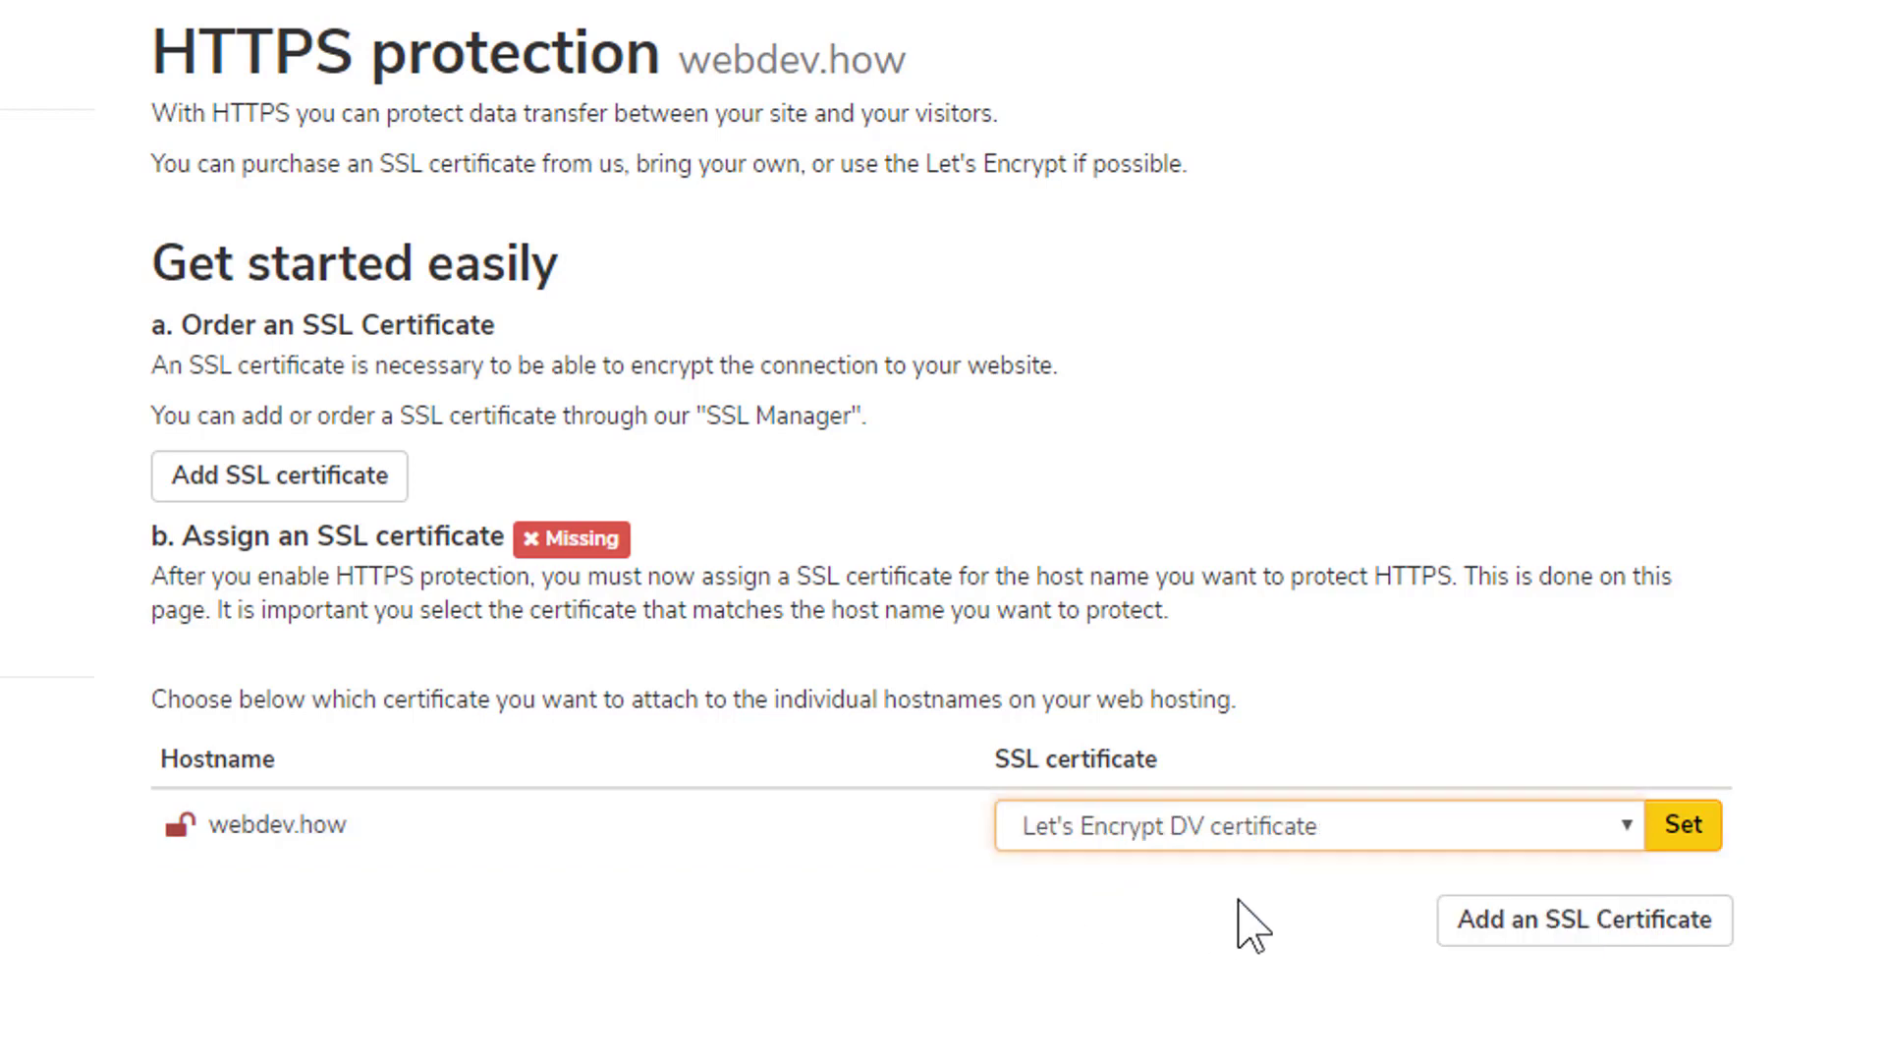
pyautogui.click(1697, 827)
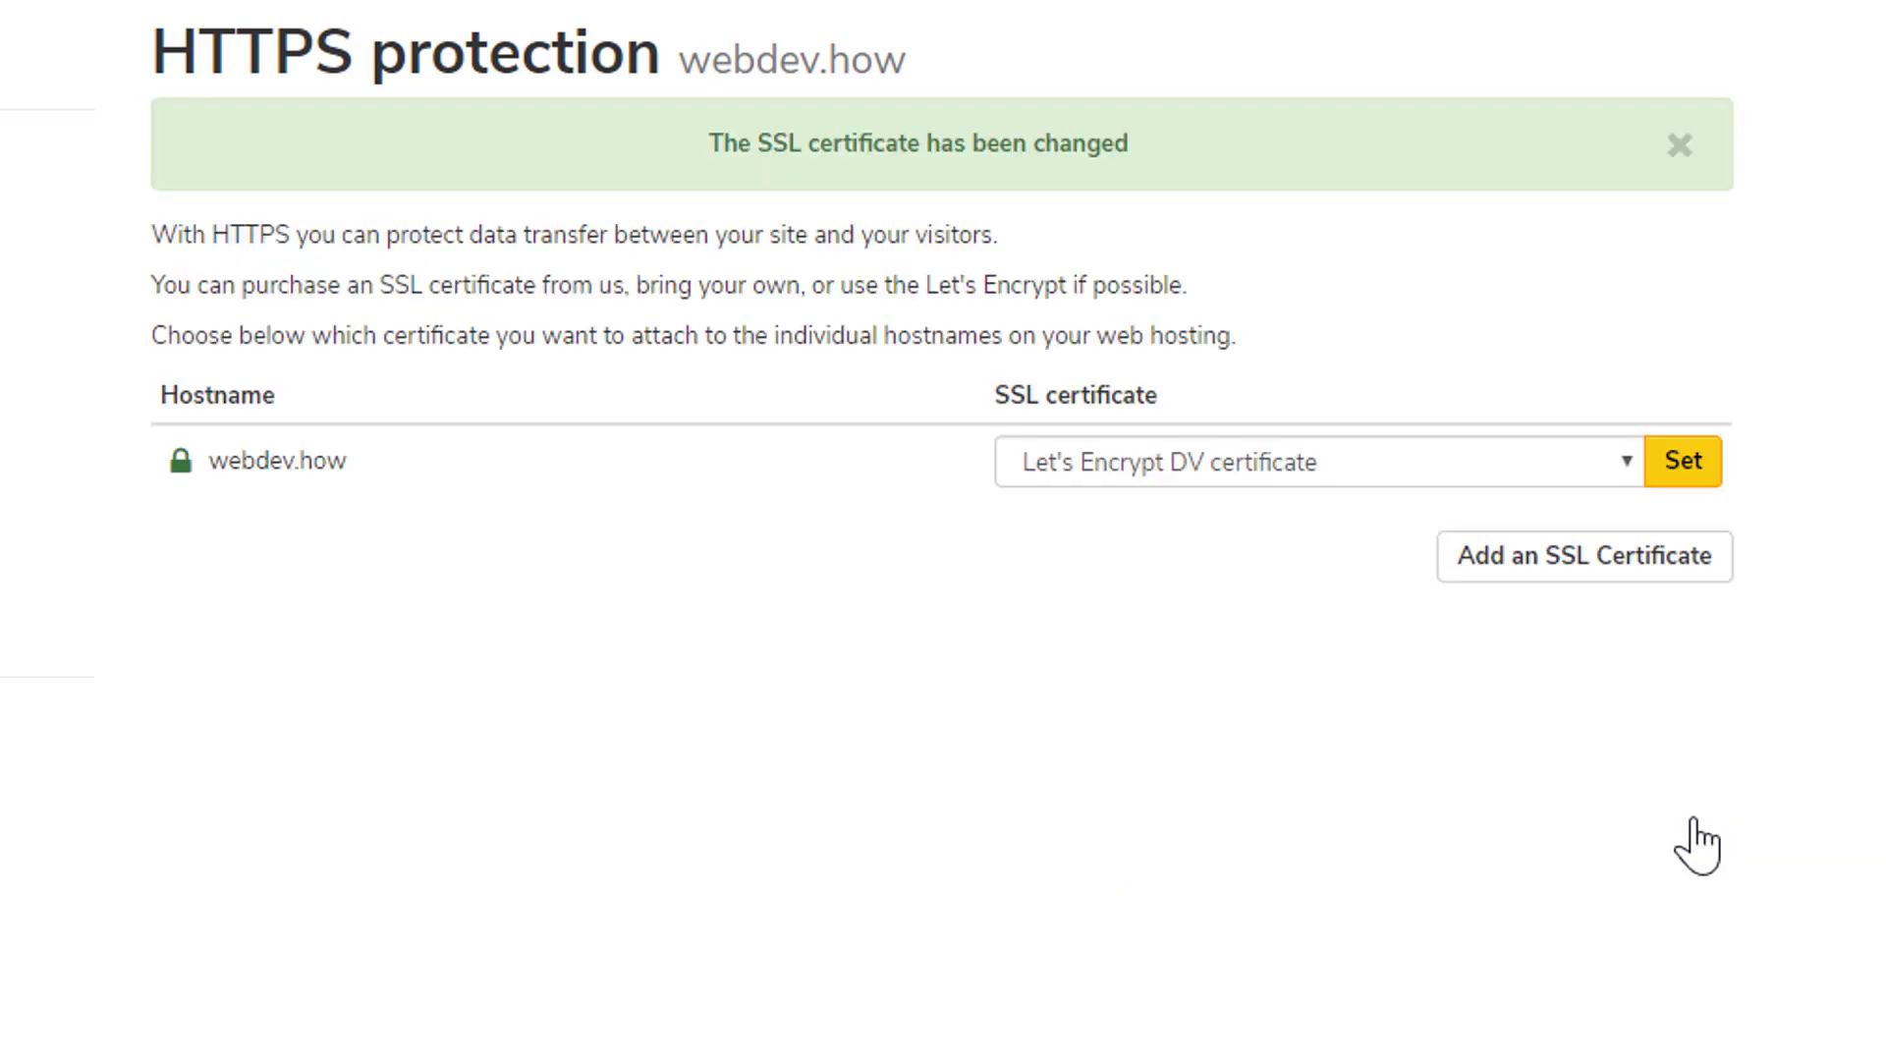
pyautogui.moveTo(179, 471)
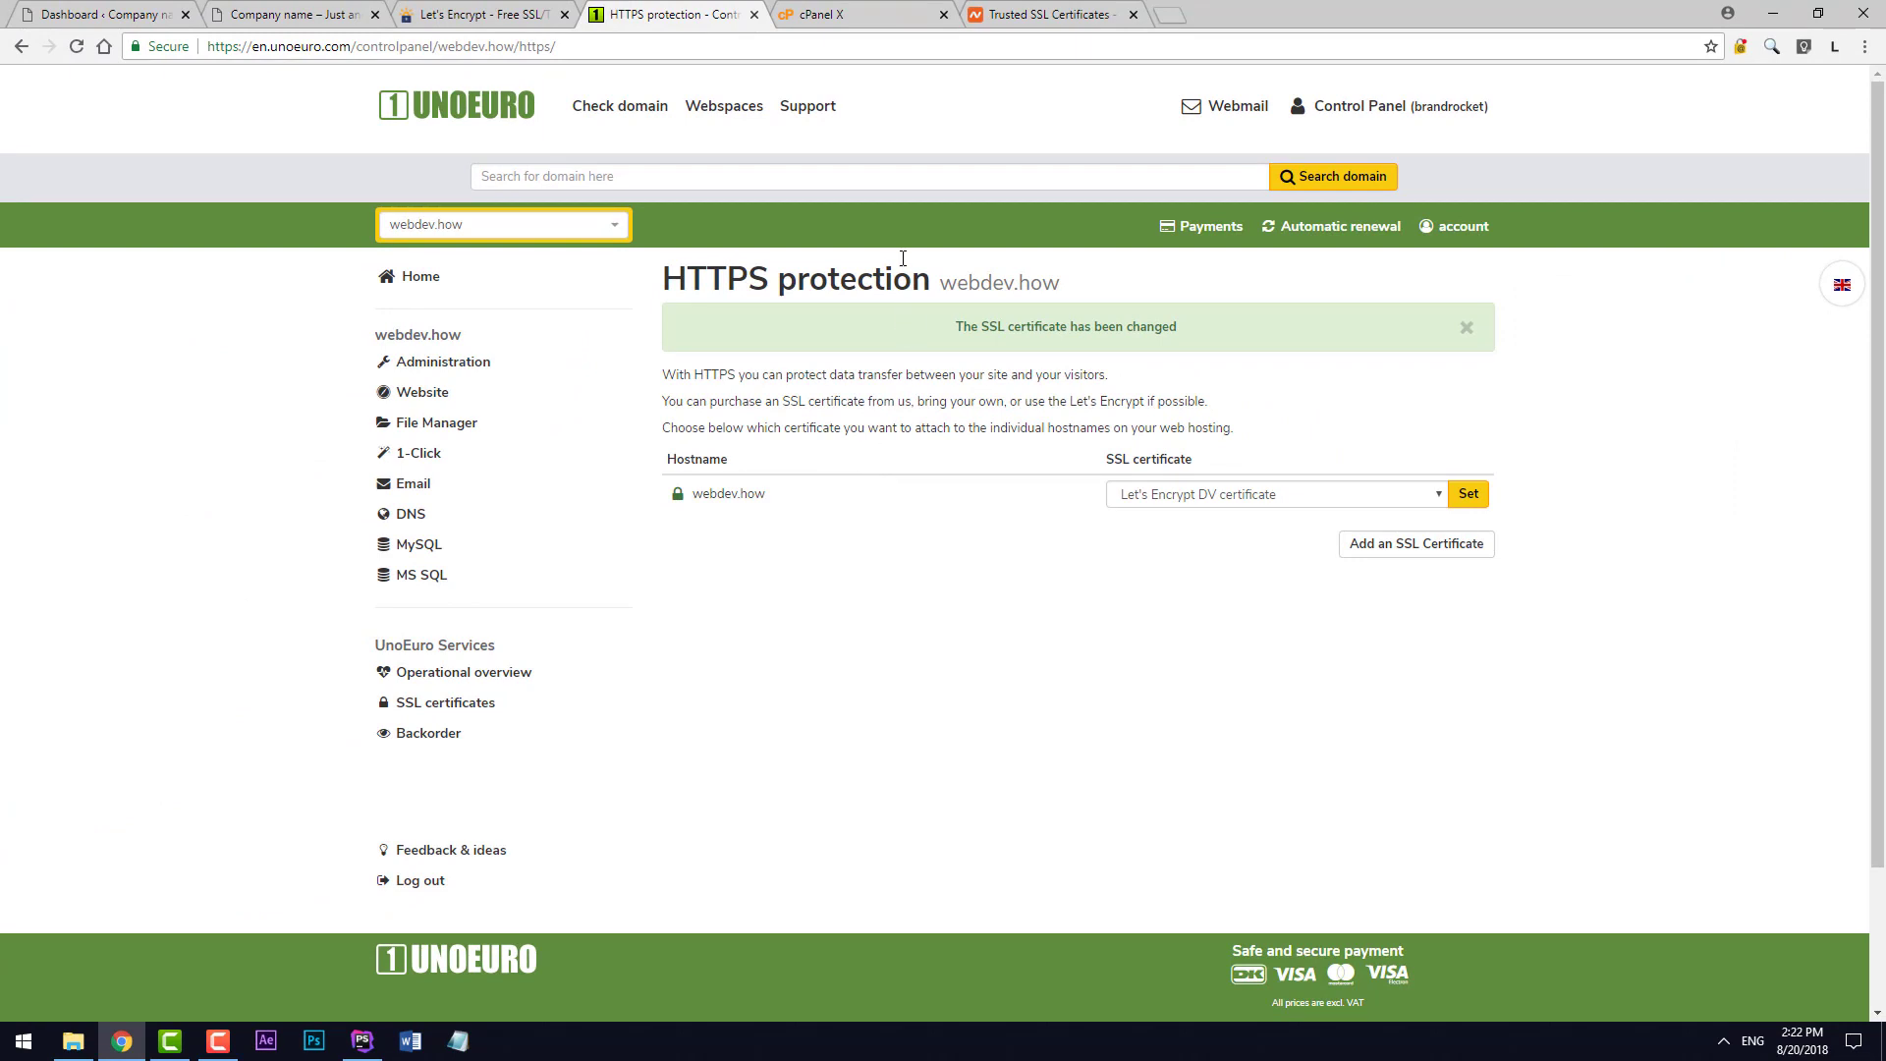
pyautogui.click(869, 16)
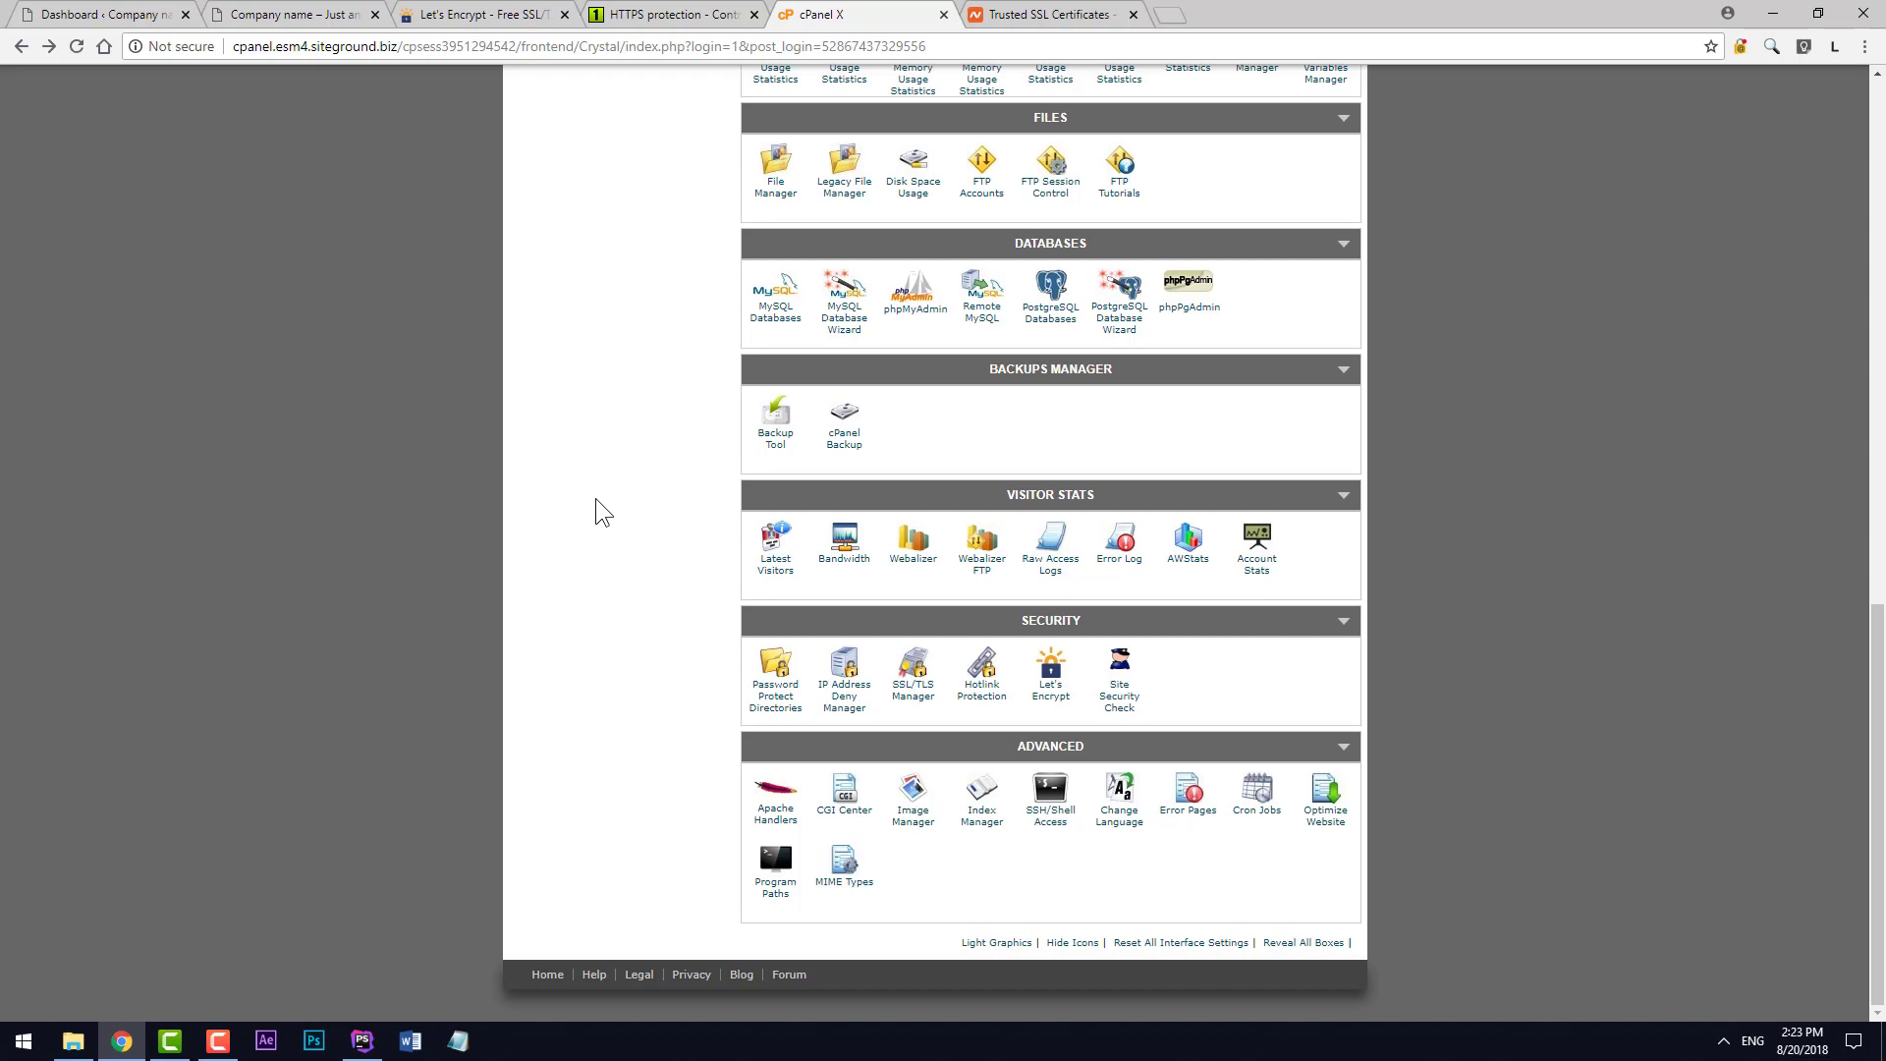
# Search the WordPress plugin directory for Really Simple SSL, and install and activate that plugin.
pyautogui.click(91, 16)
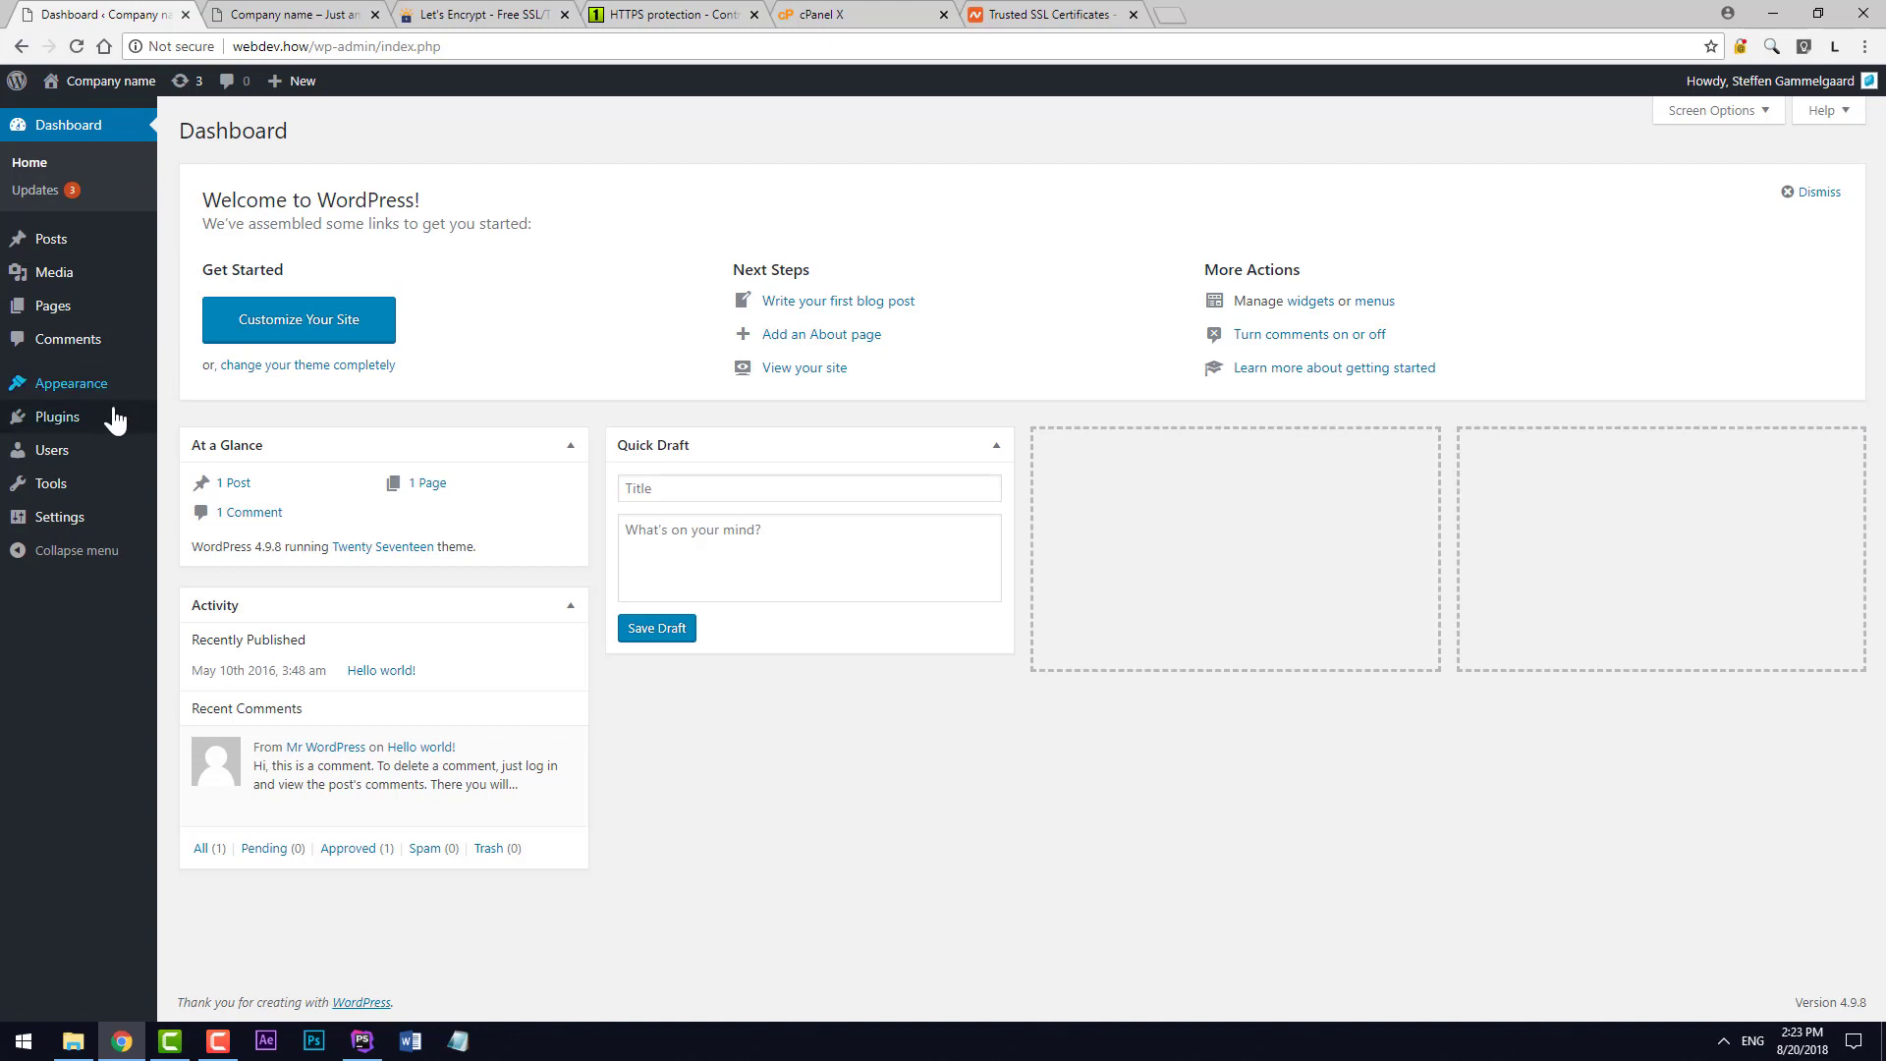
pyautogui.moveTo(78, 417)
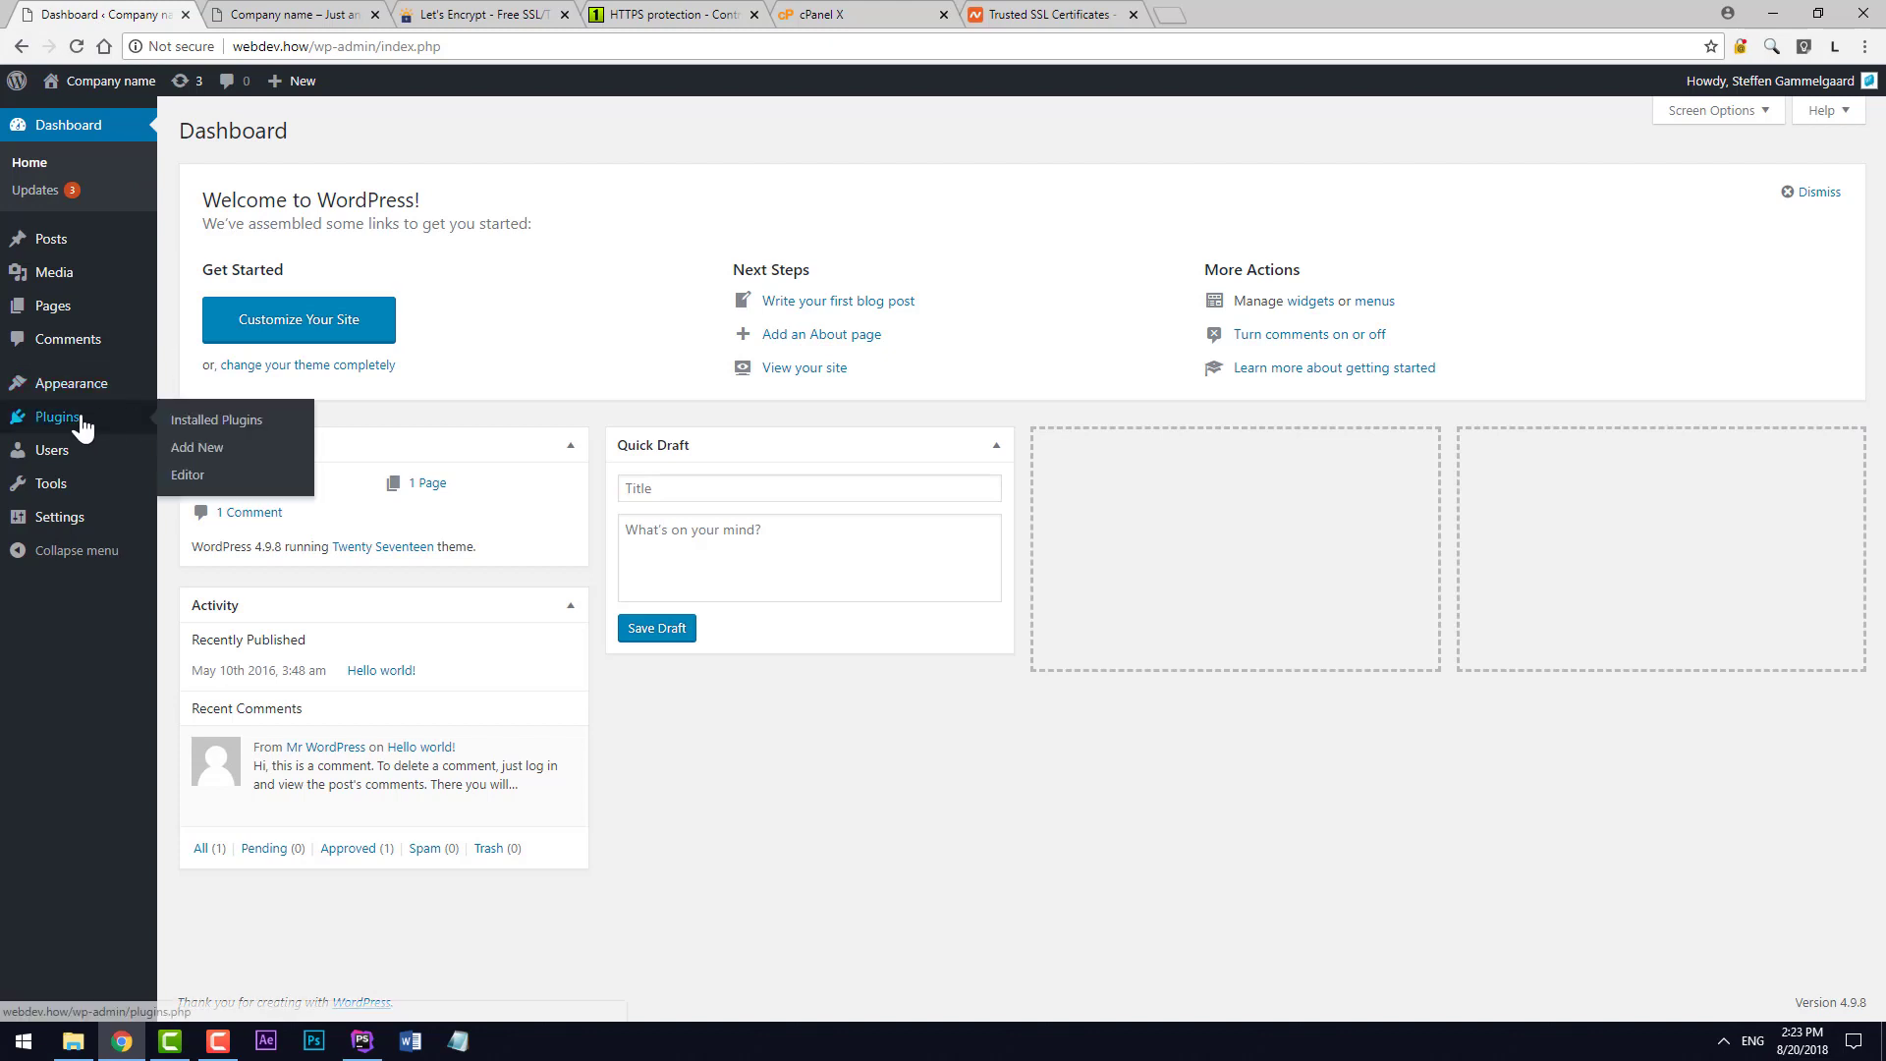
pyautogui.click(267, 456)
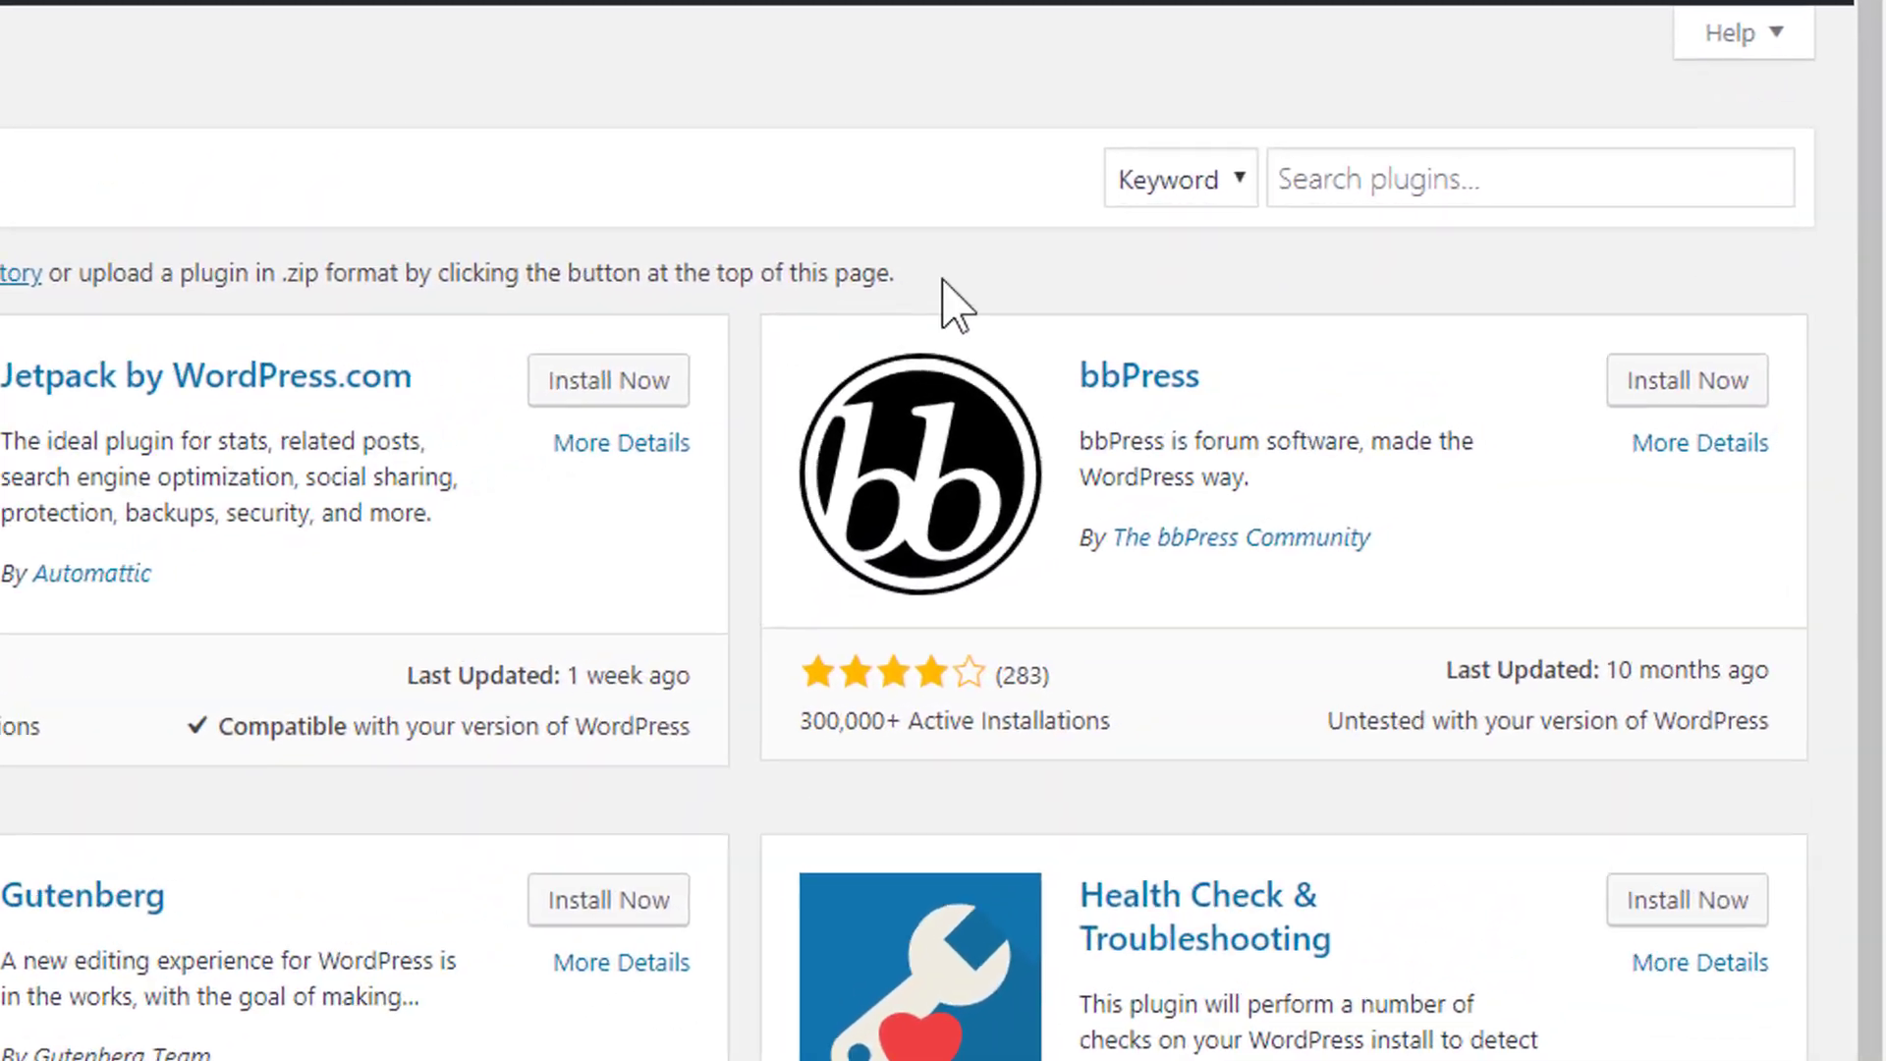
pyautogui.click(1400, 168)
pyautogui.write('Rea')
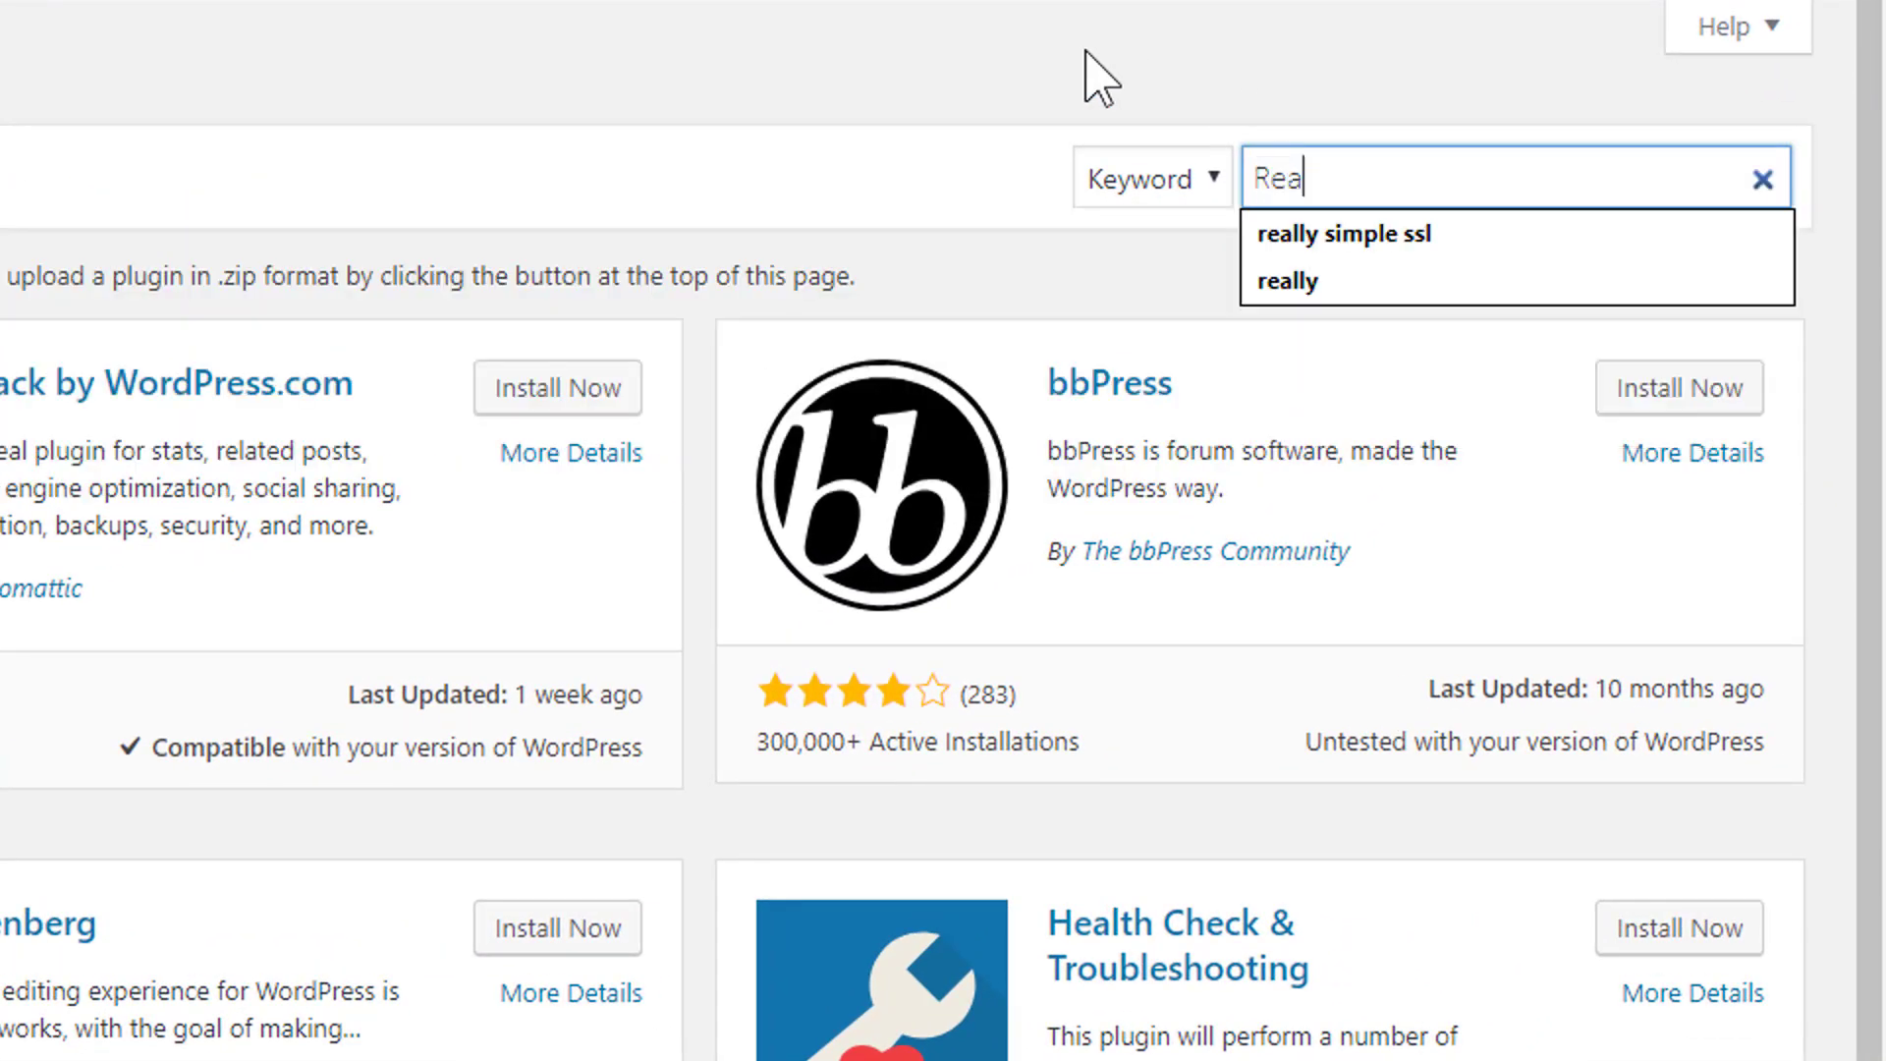
pyautogui.write('lly Simple S')
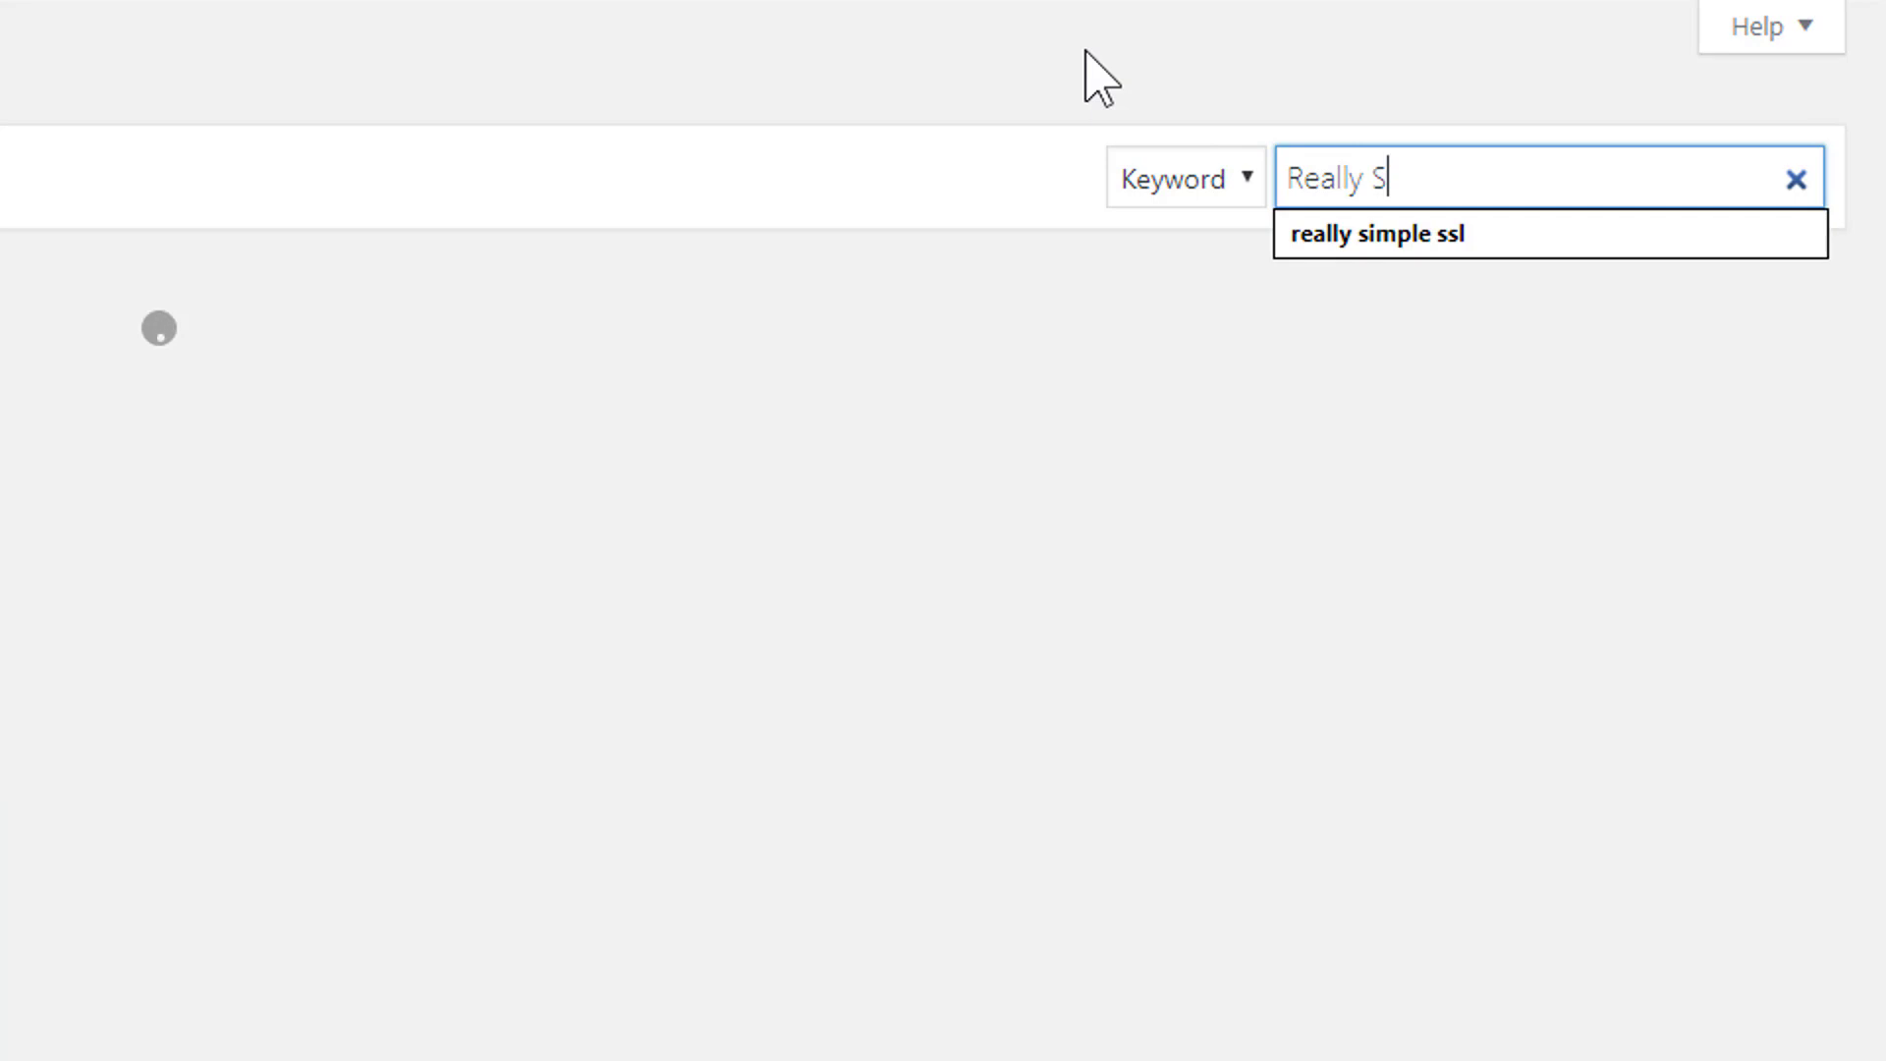
pyautogui.write('SL')
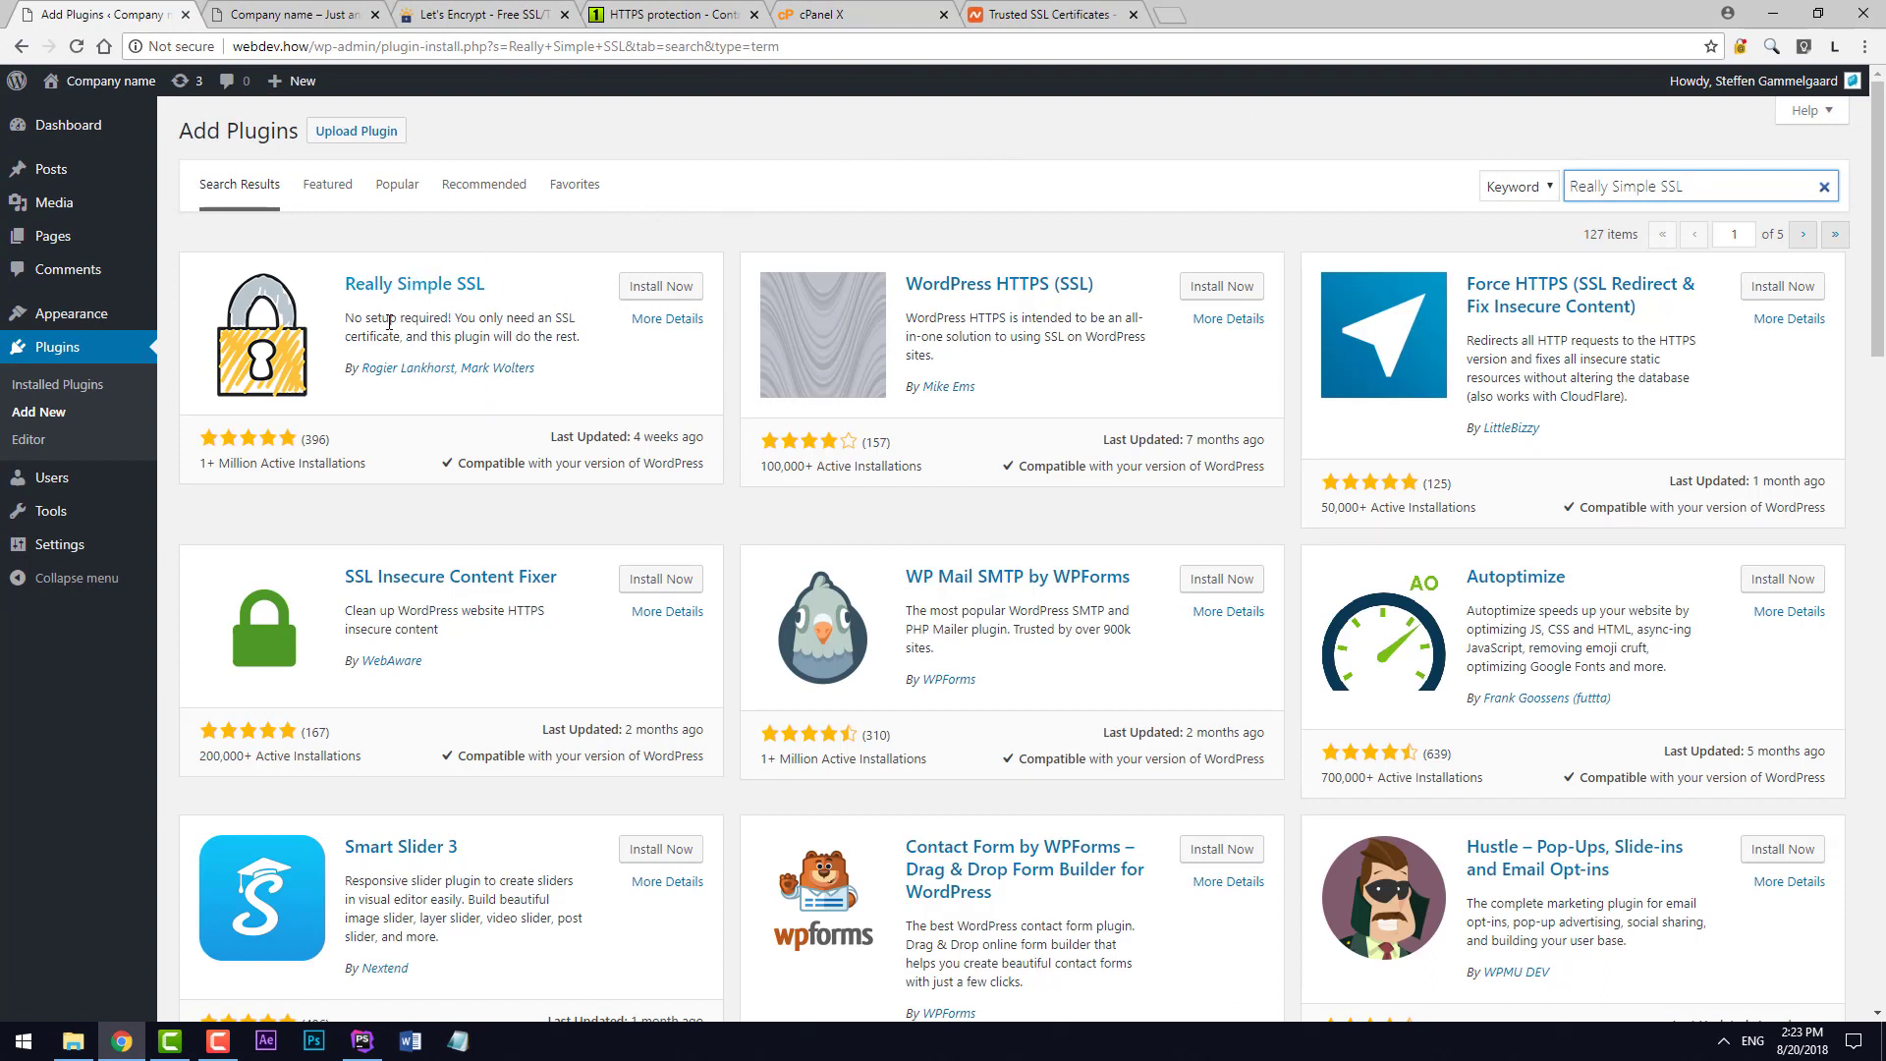
pyautogui.click(625, 290)
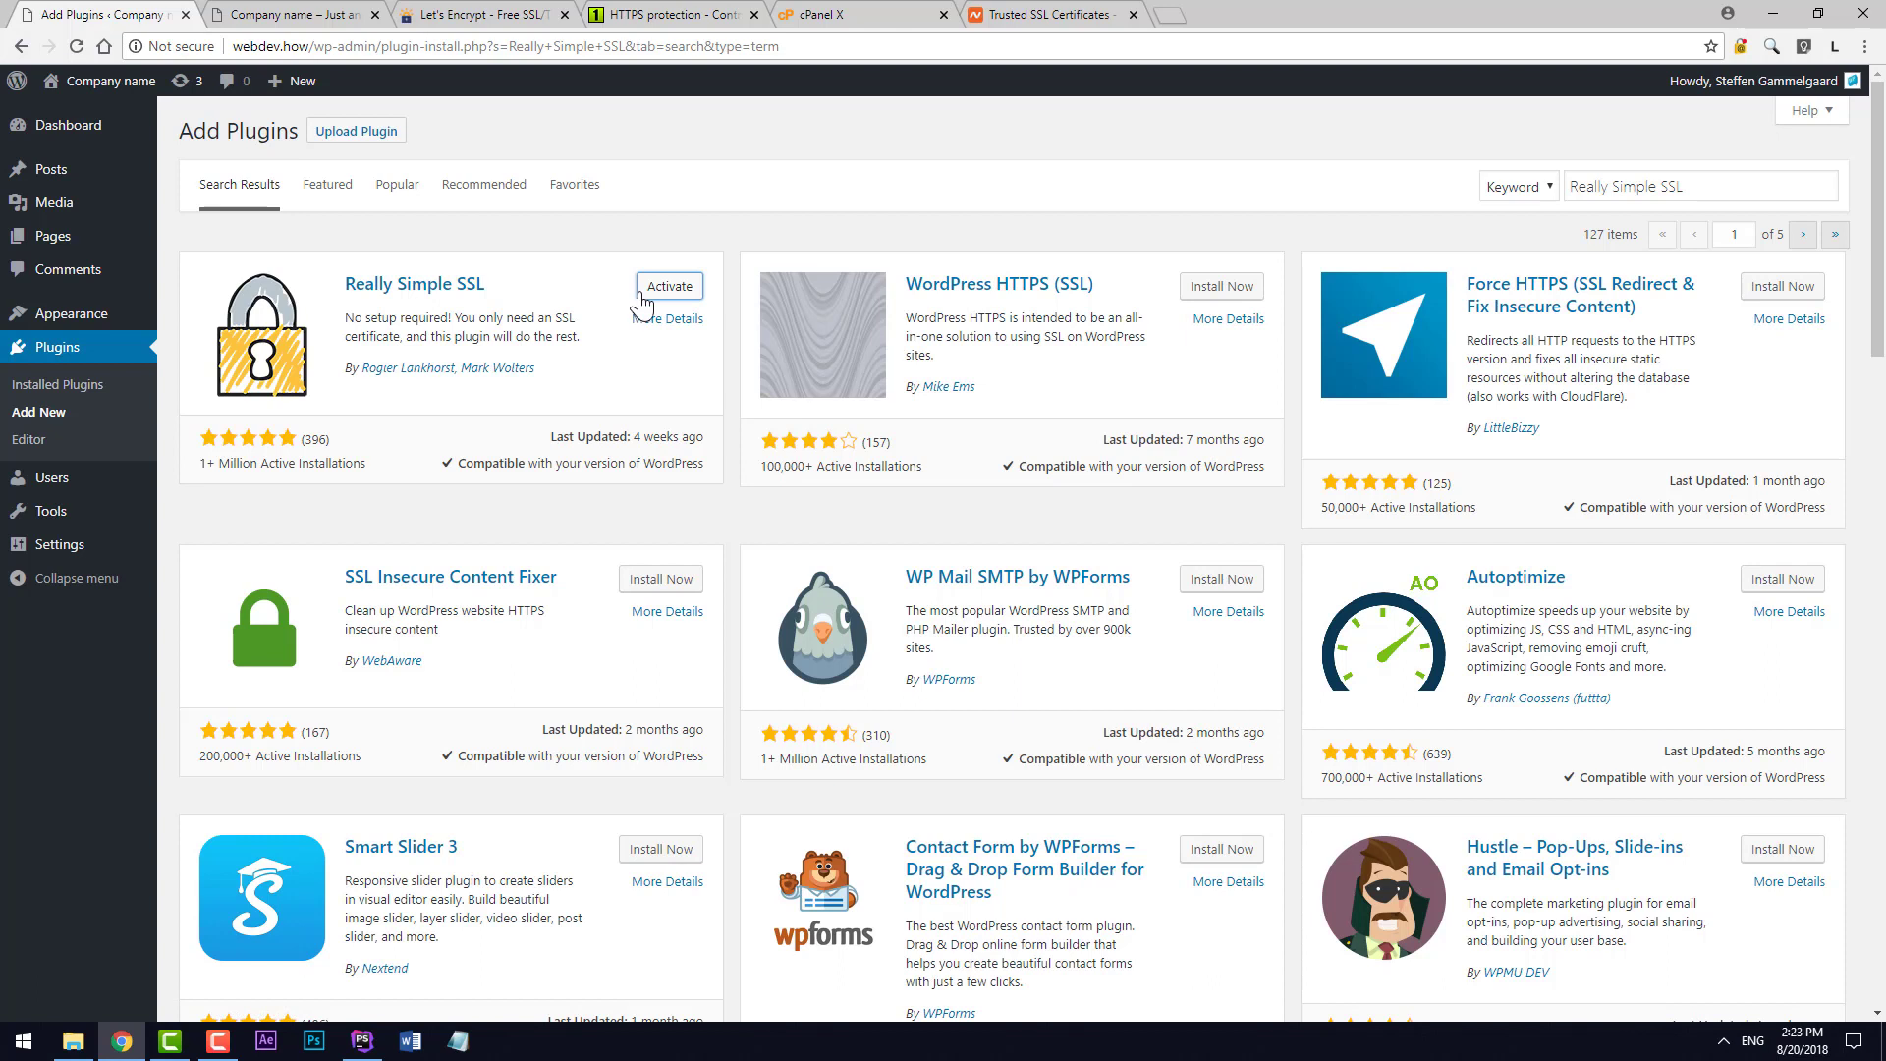
pyautogui.click(644, 294)
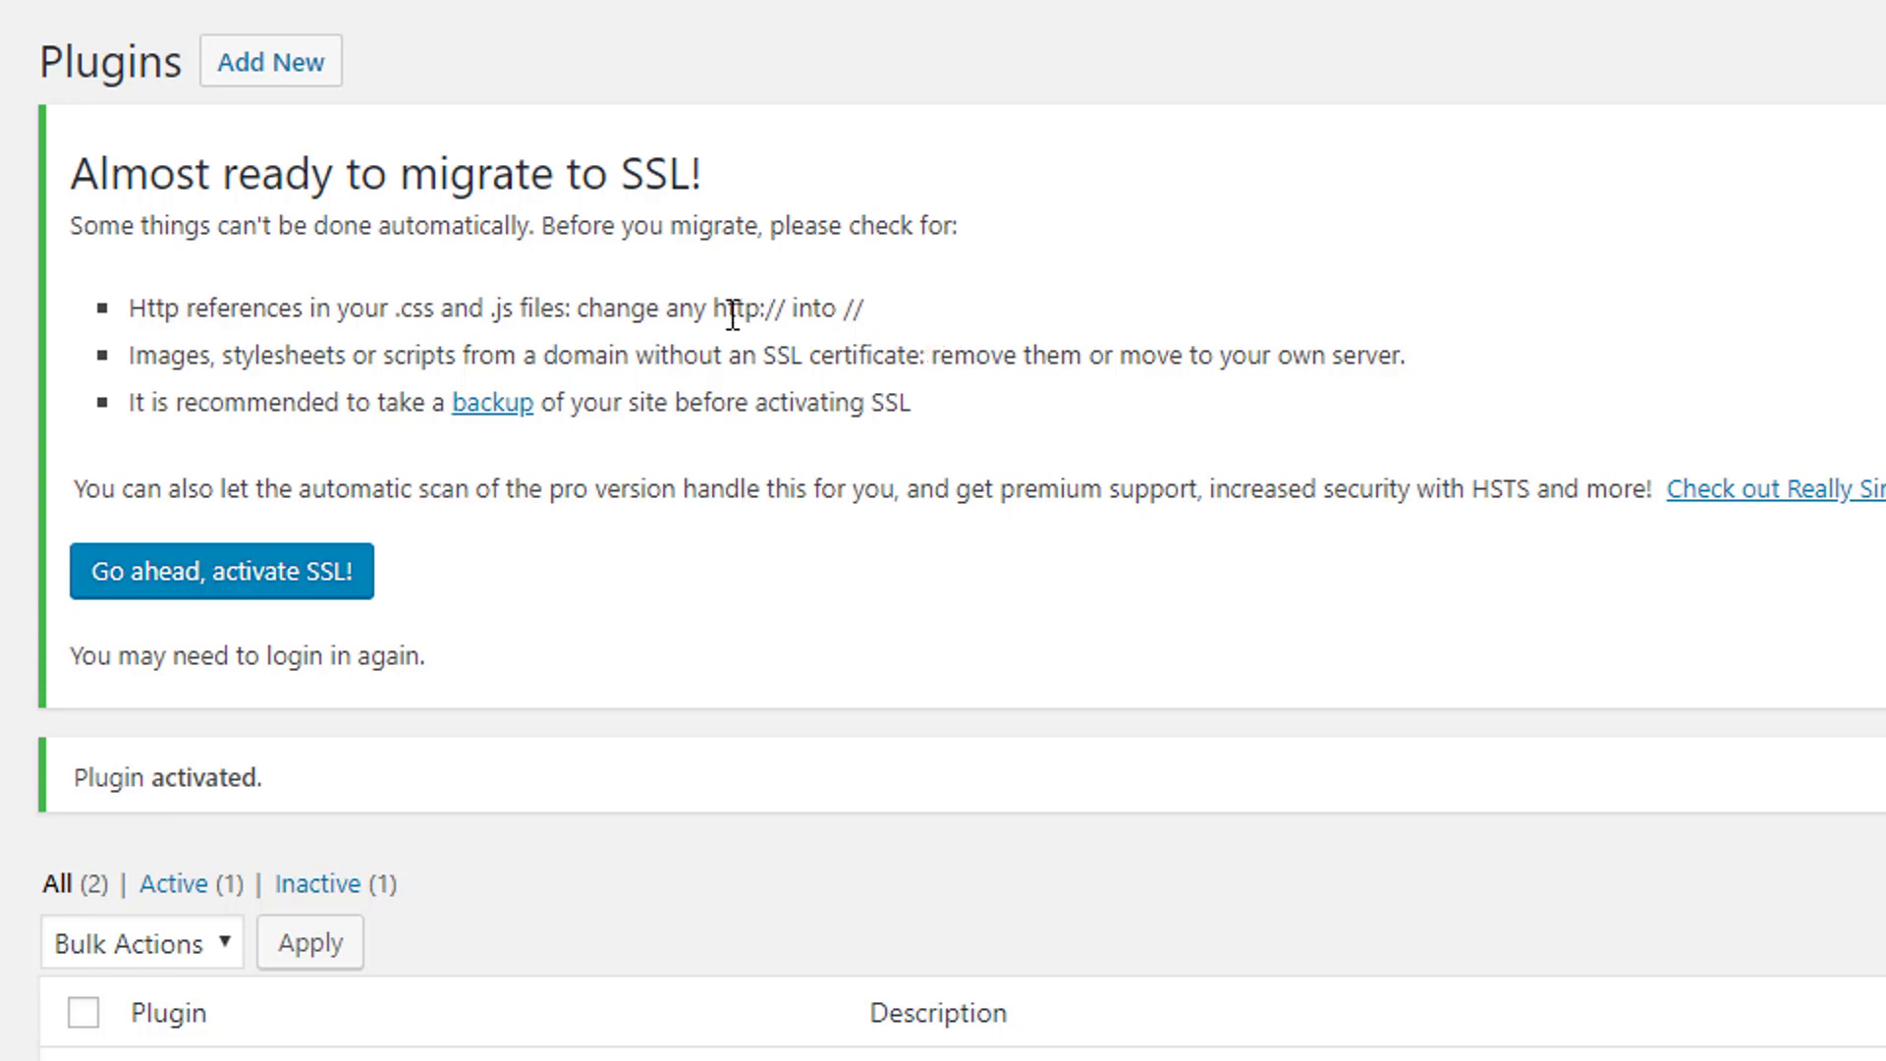
# Activate SSL for the site from the plugin's migration notice and reload the Plugins page.
pyautogui.moveTo(711, 309); pyautogui.dragTo(779, 306)
pyautogui.click(942, 306)
pyautogui.click(211, 585)
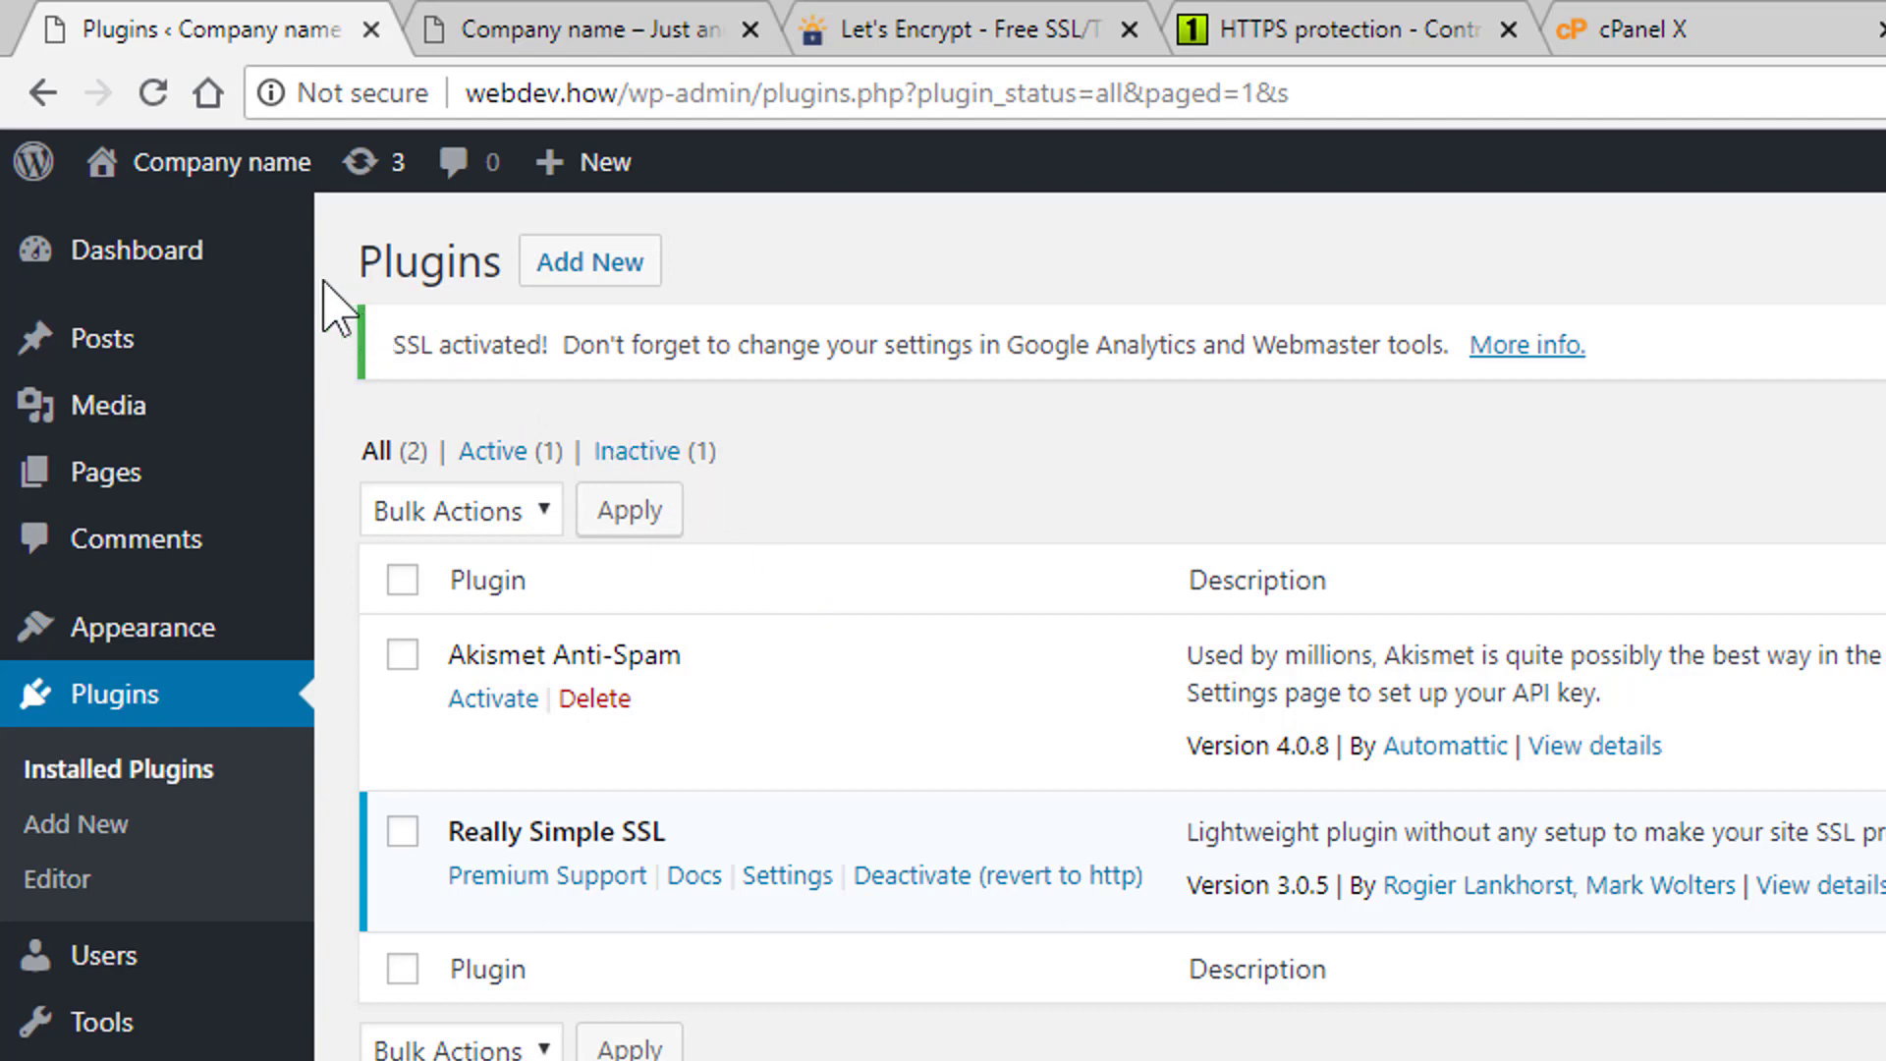
pyautogui.click(152, 93)
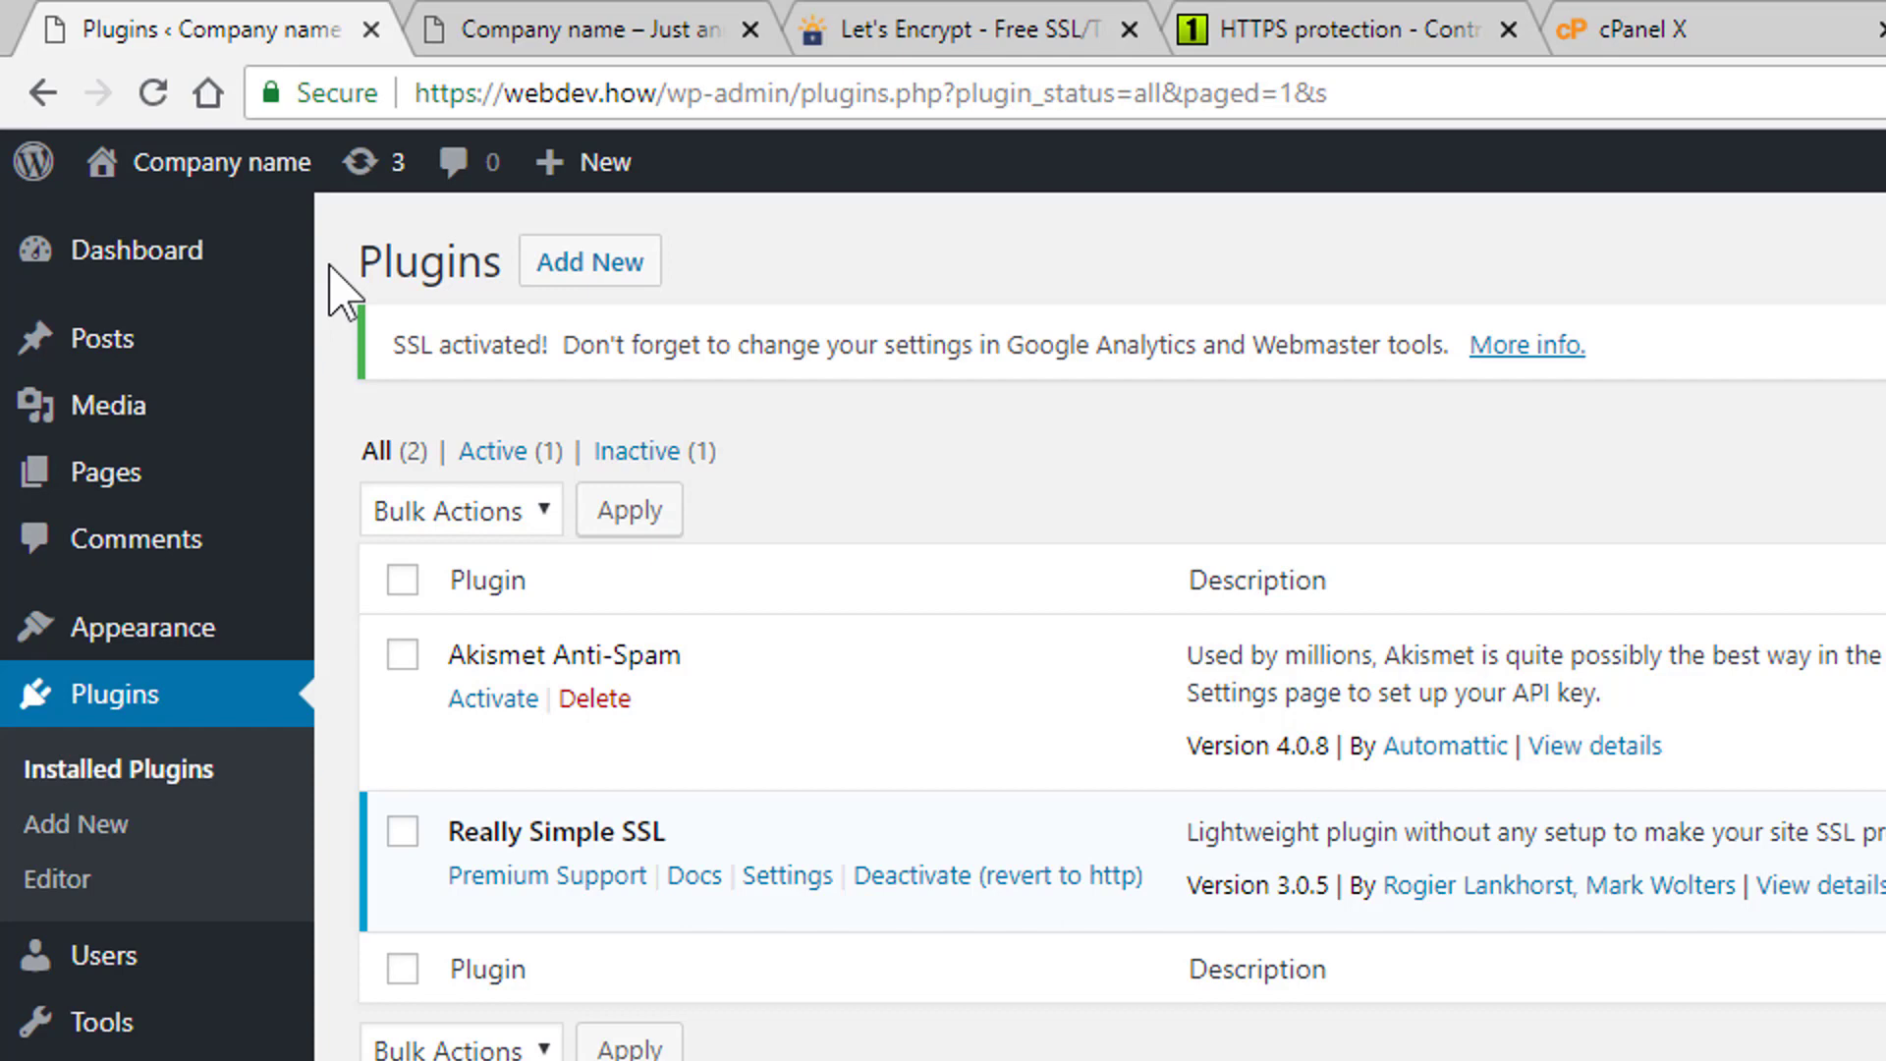
# Open the live site in a separate tab and check its connection security details and browser console.
pyautogui.moveTo(266, 162)
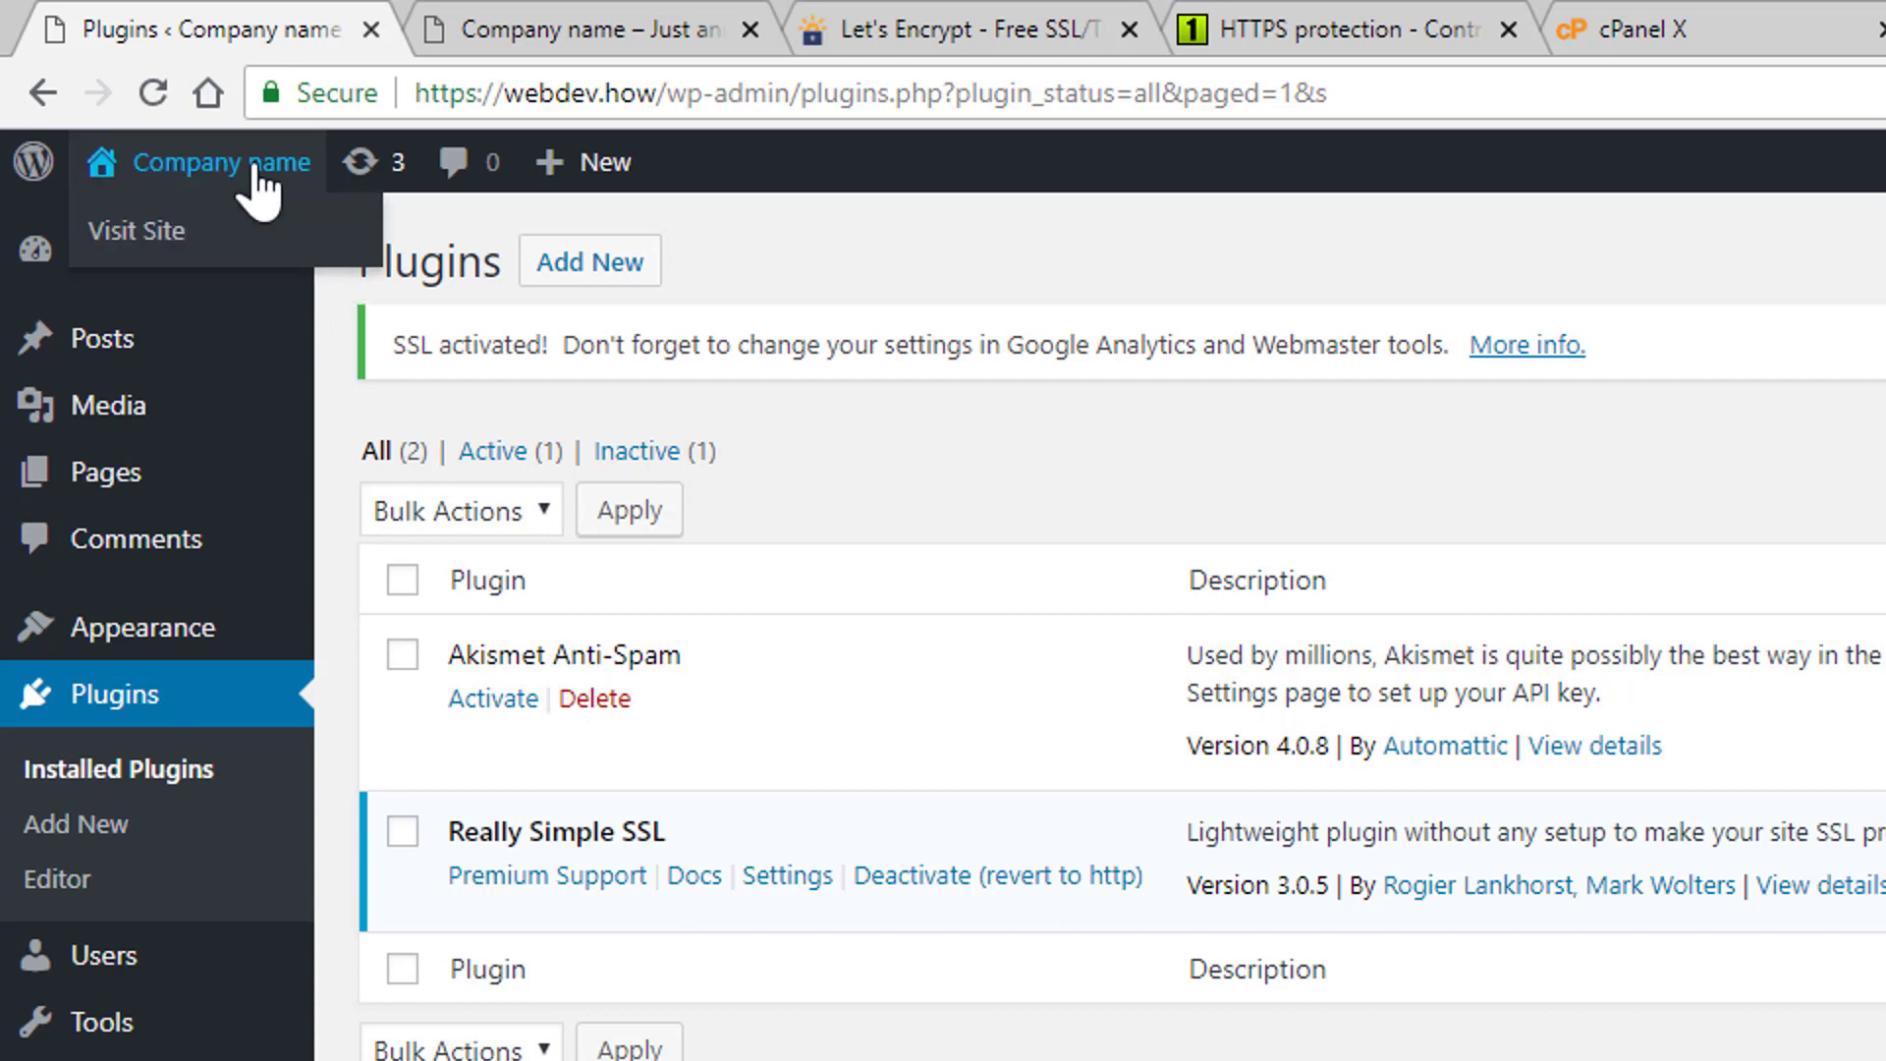
pyautogui.middleClick(228, 236)
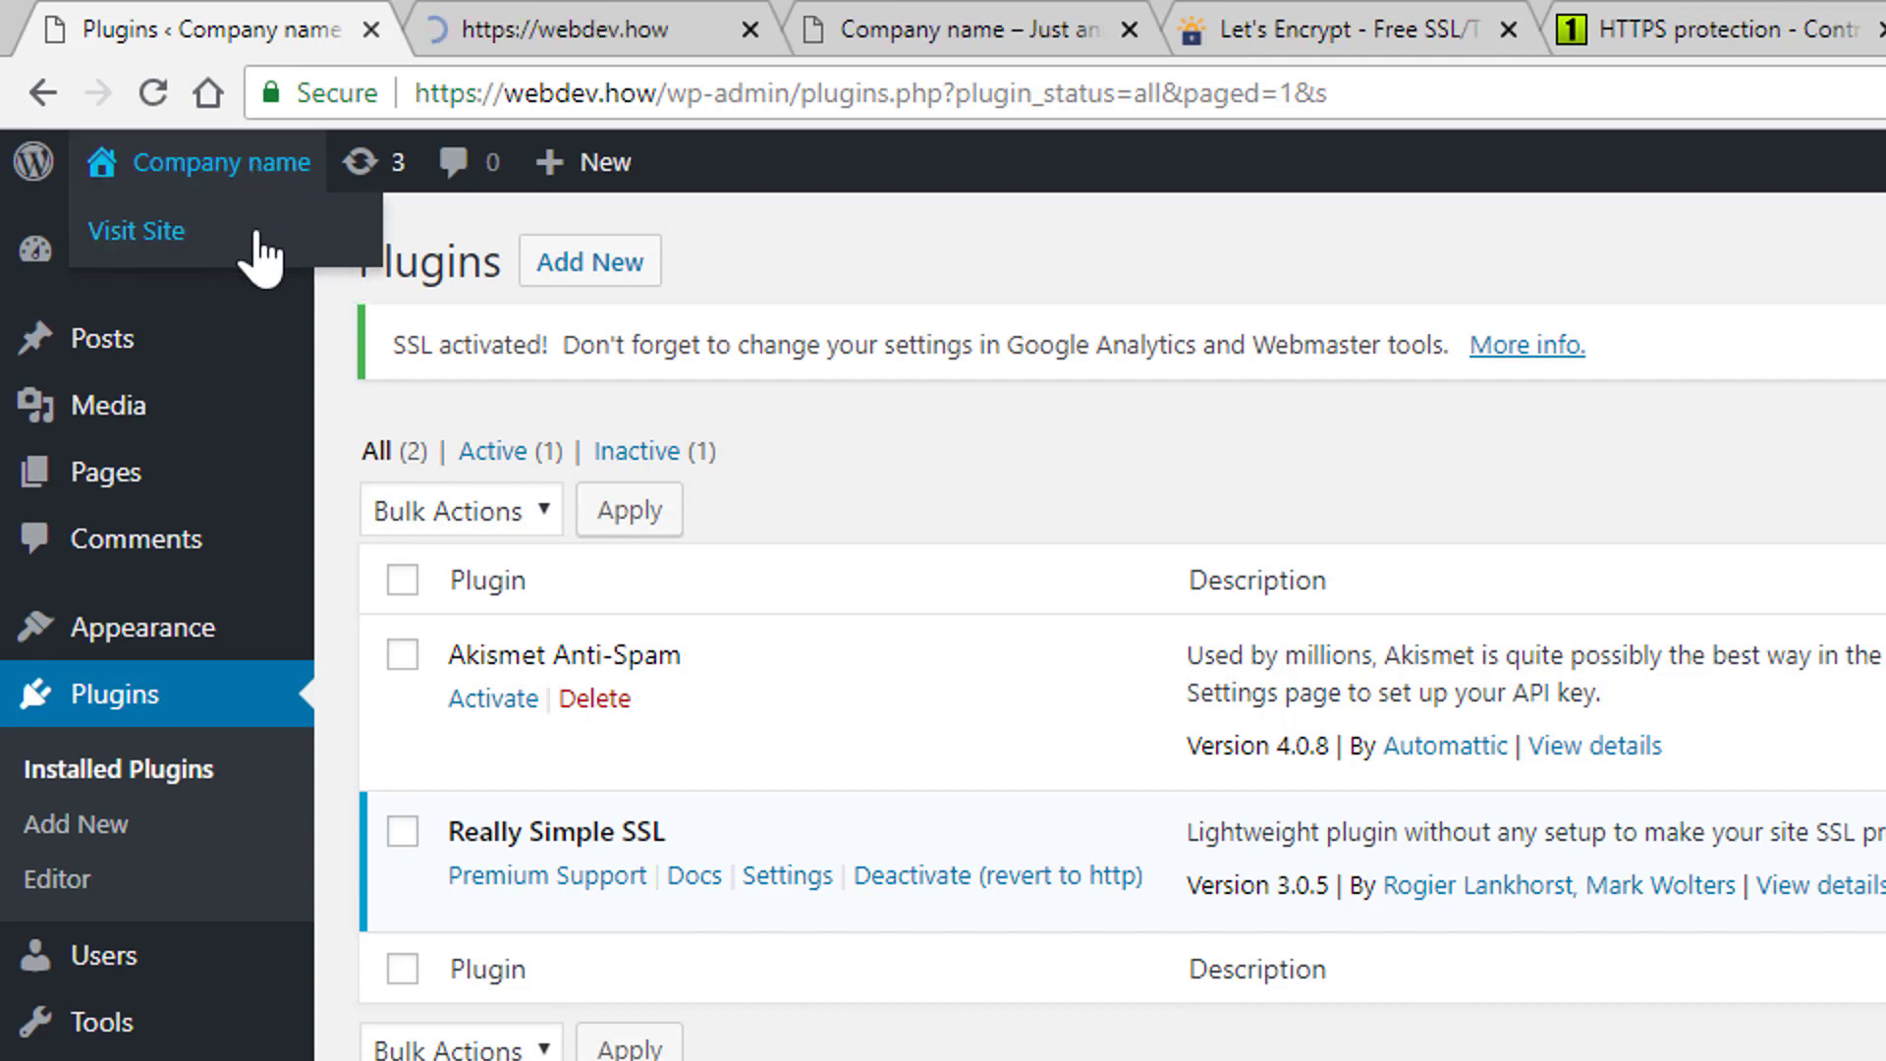
pyautogui.hotkey('ctrl', 'Tab')
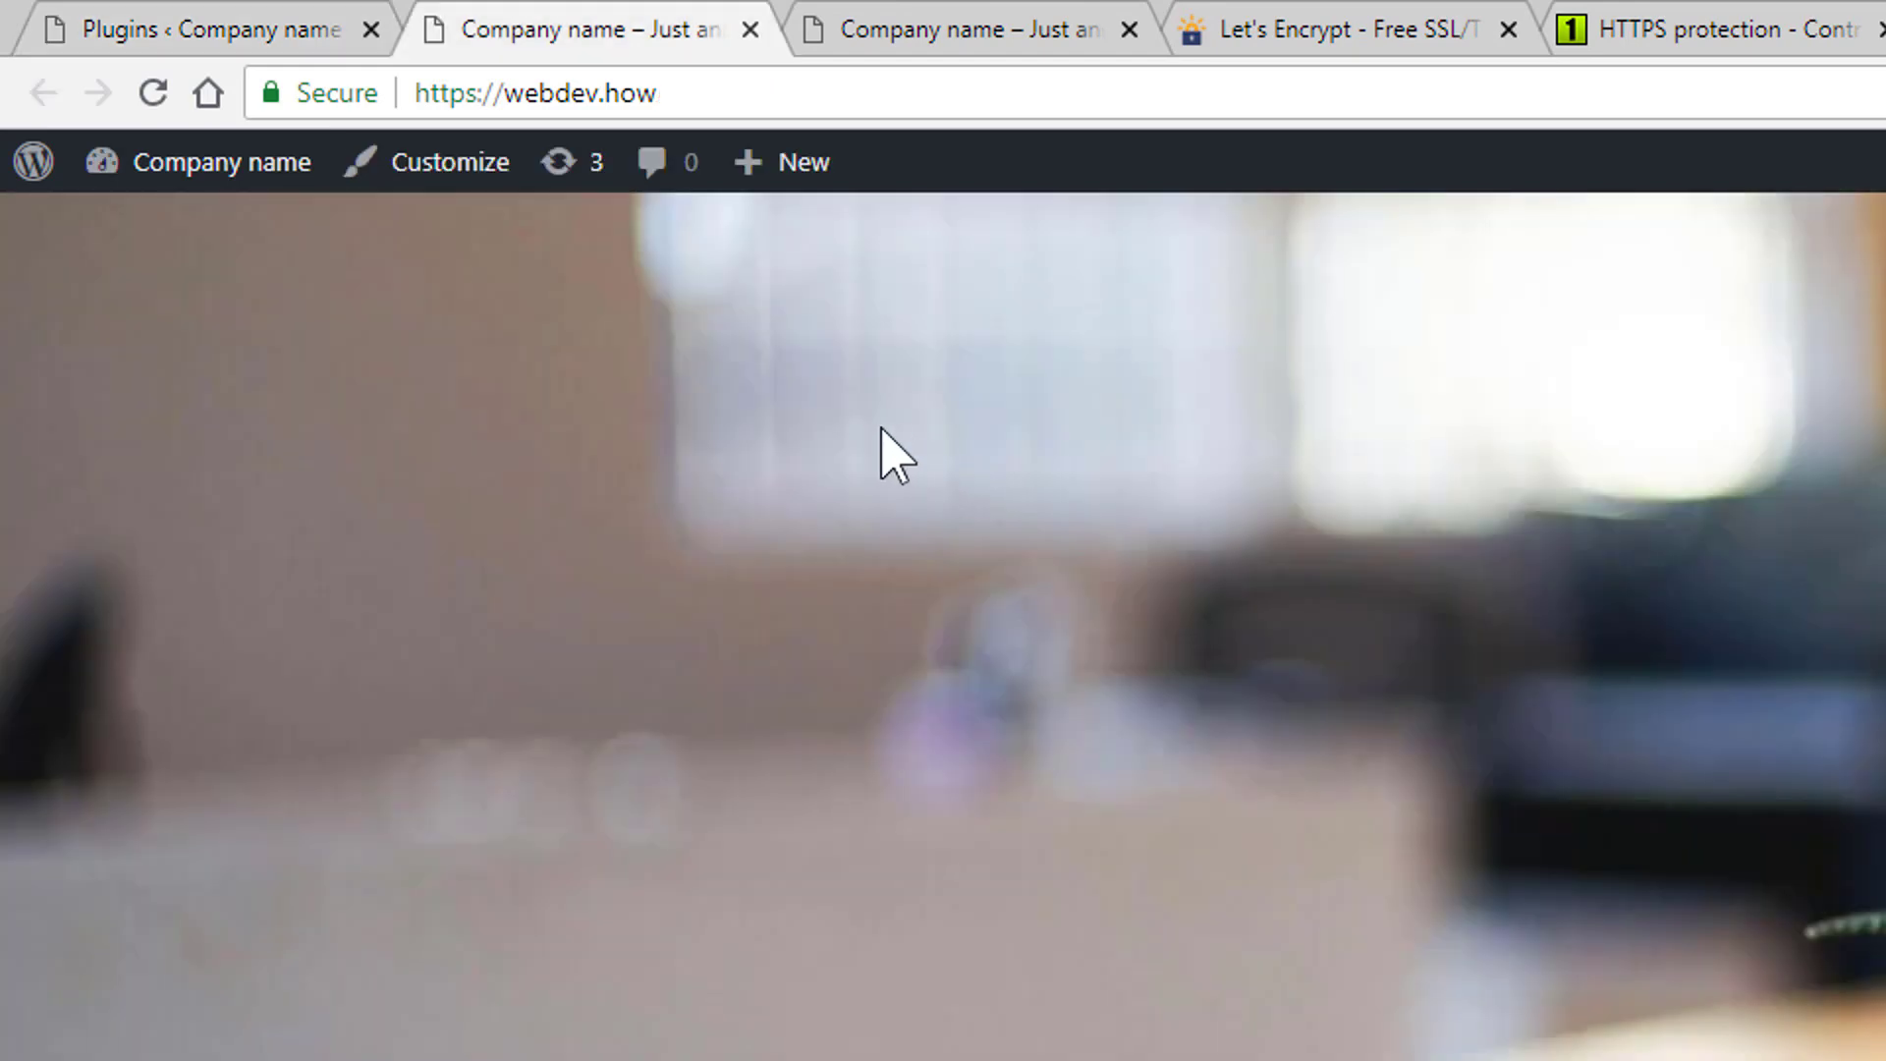
pyautogui.click(338, 102)
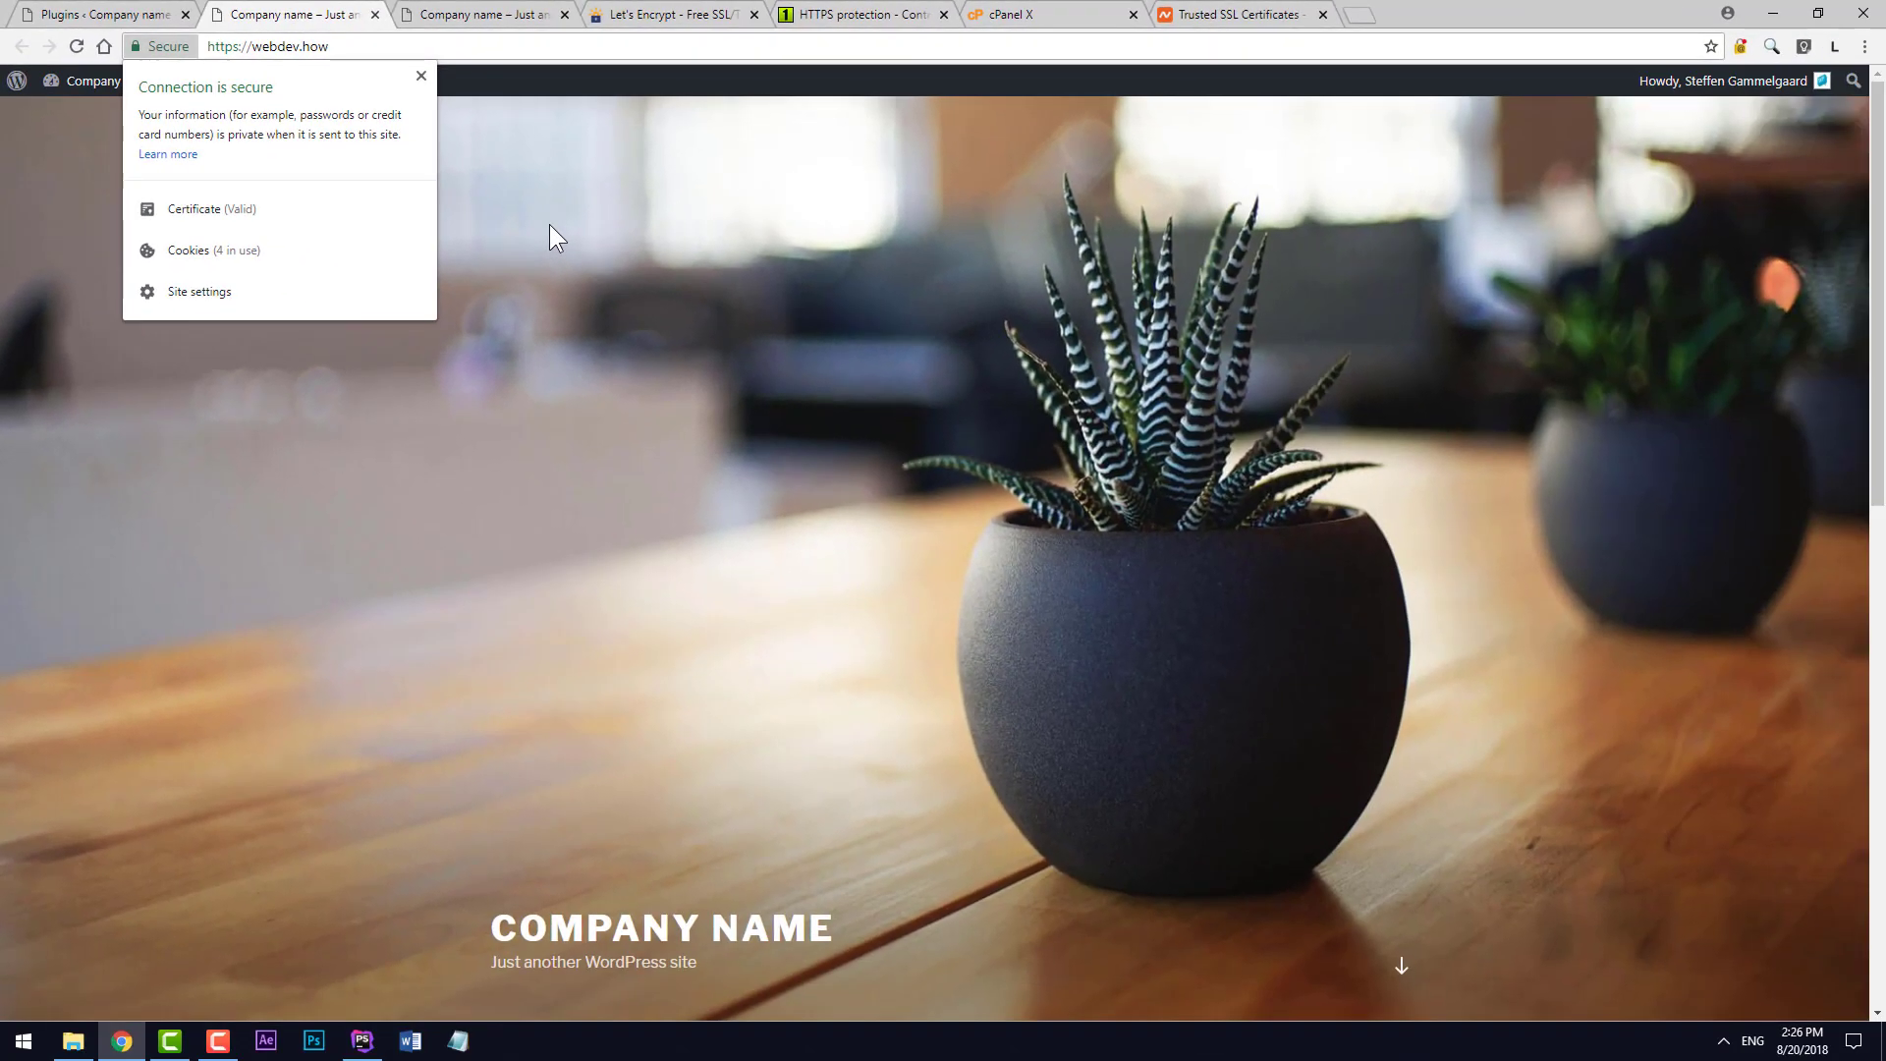
pyautogui.click(580, 237)
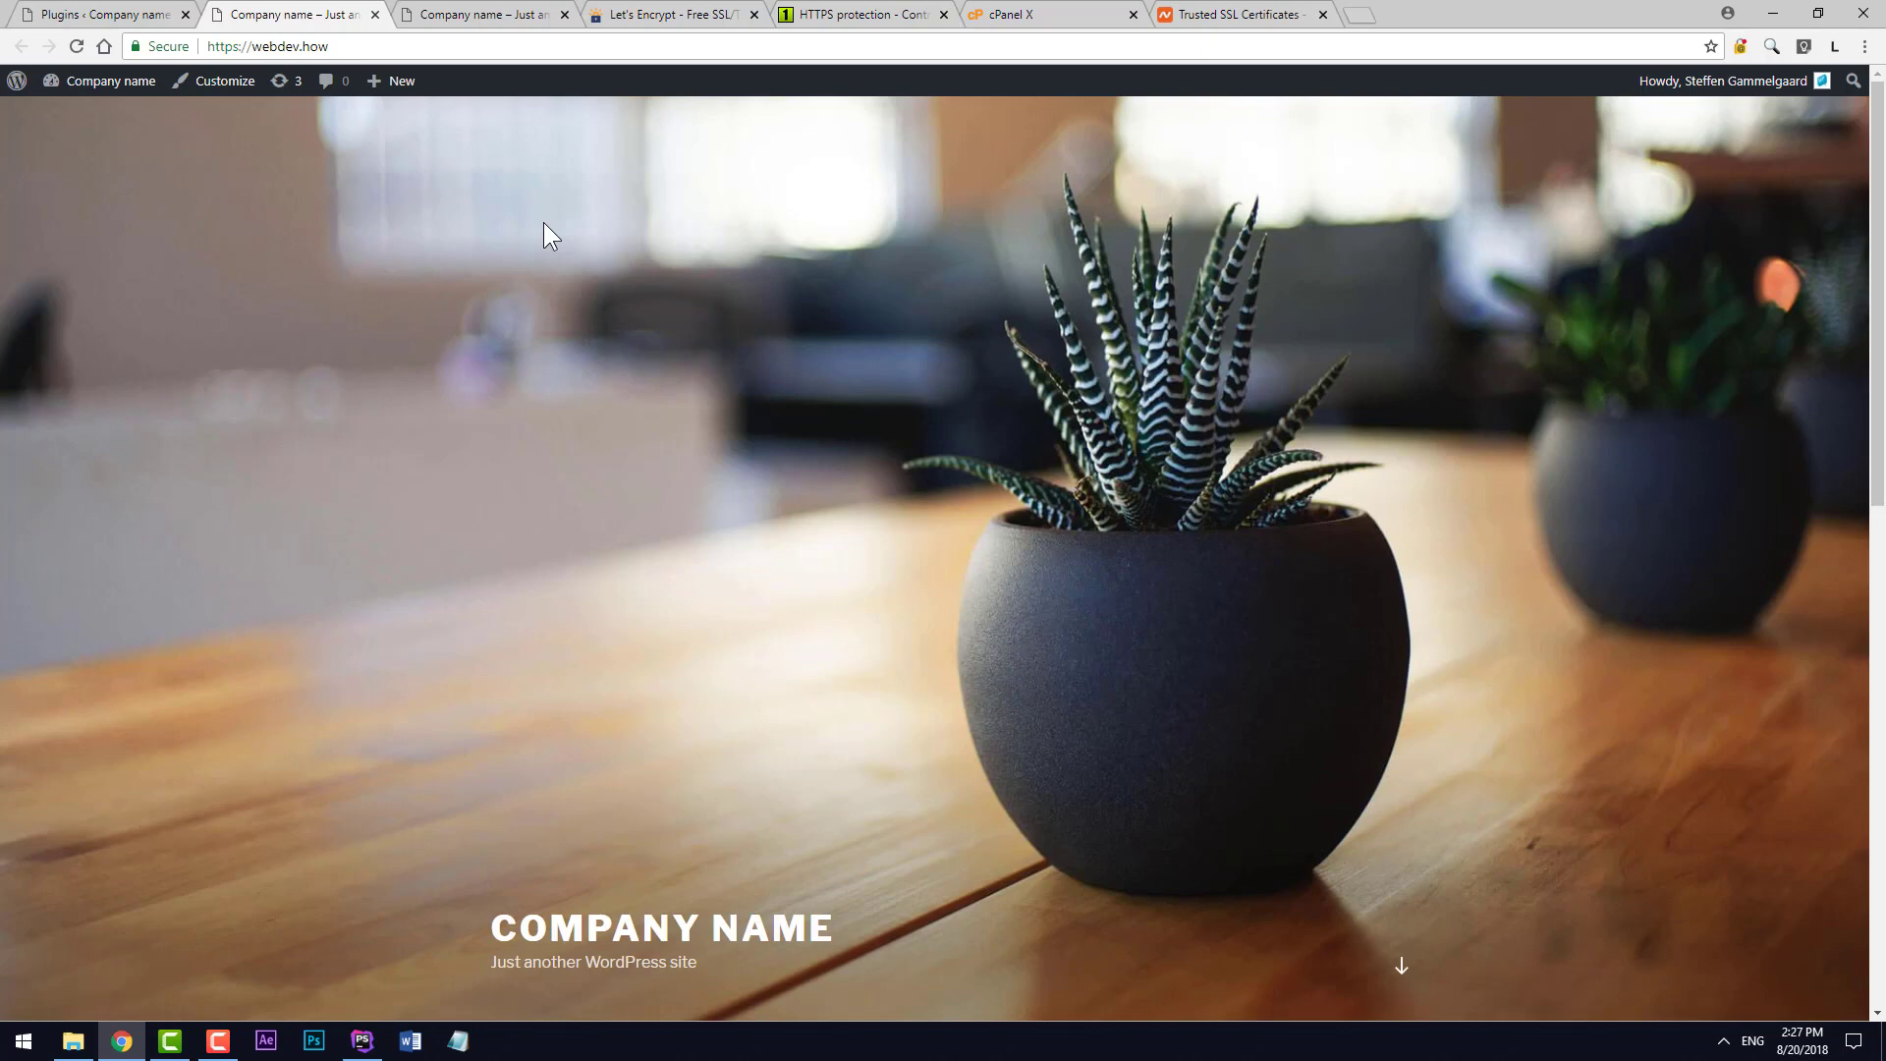
pyautogui.hotkey('ctrl', 'shift', 'j')
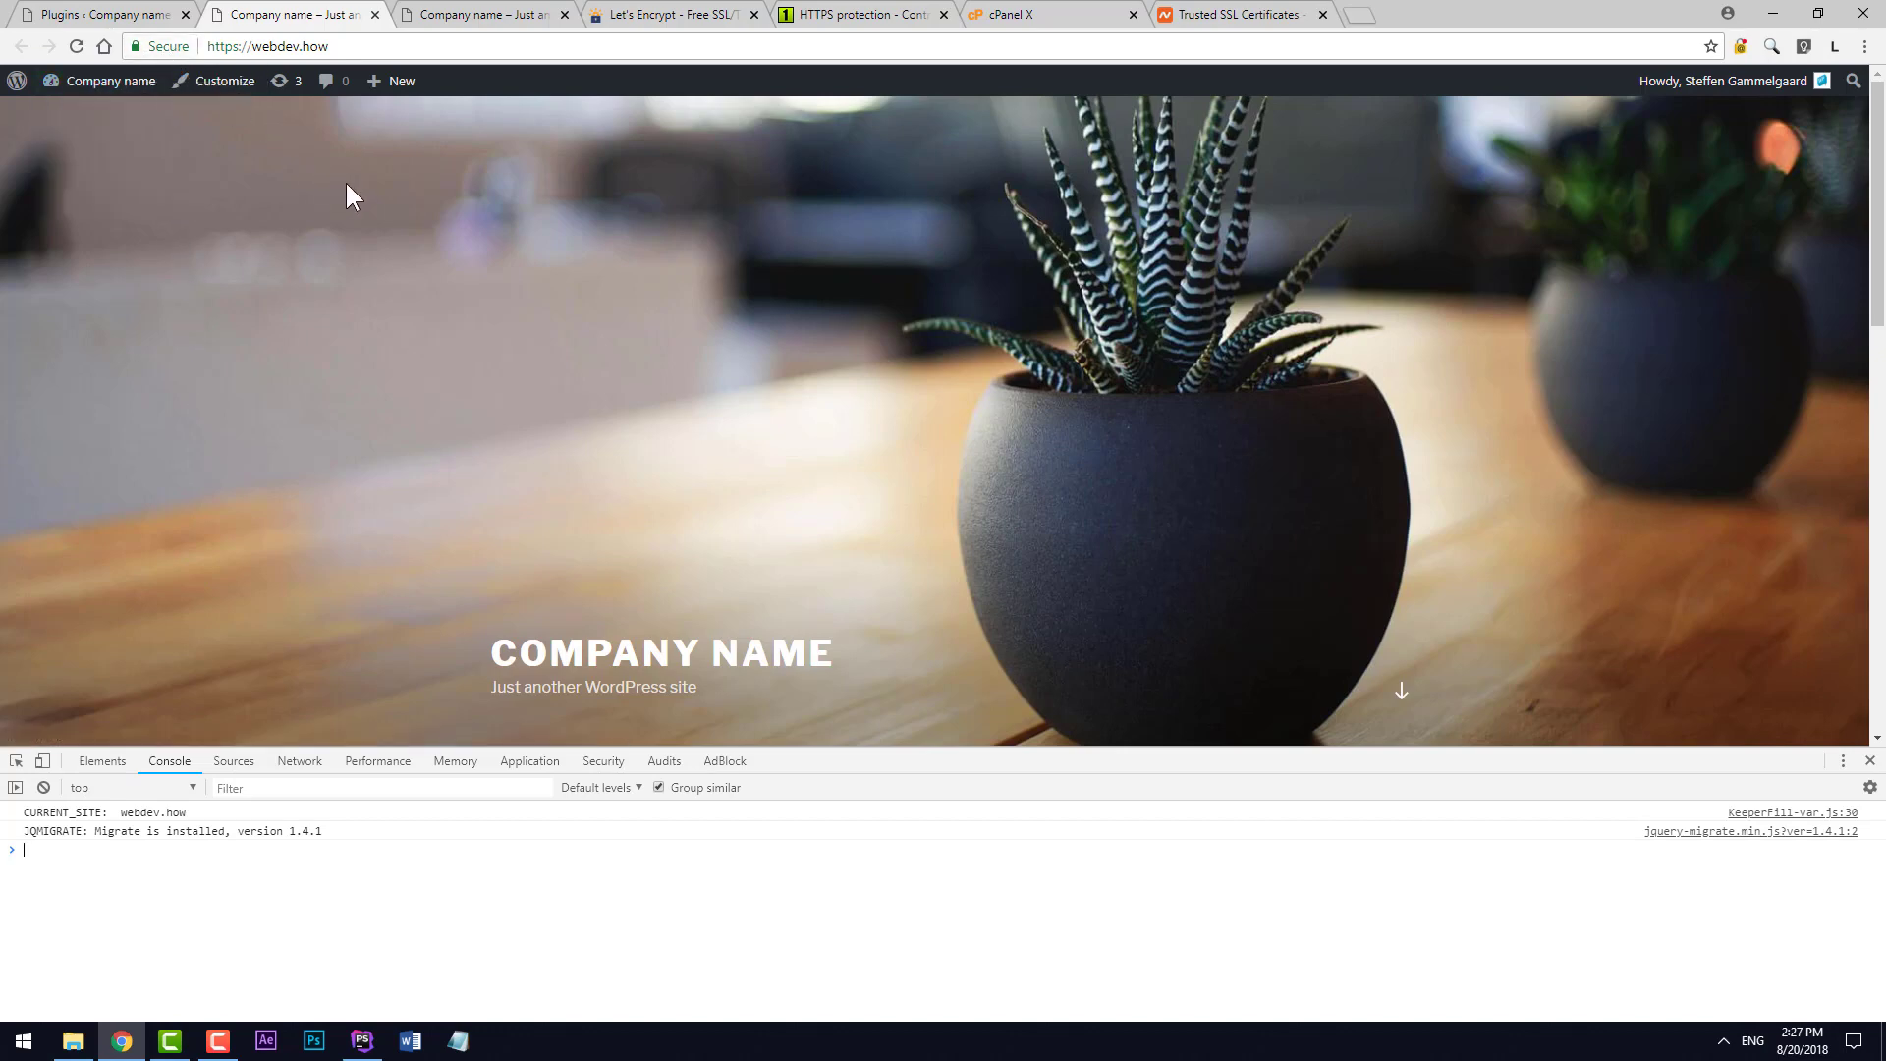
pyautogui.press('F12')
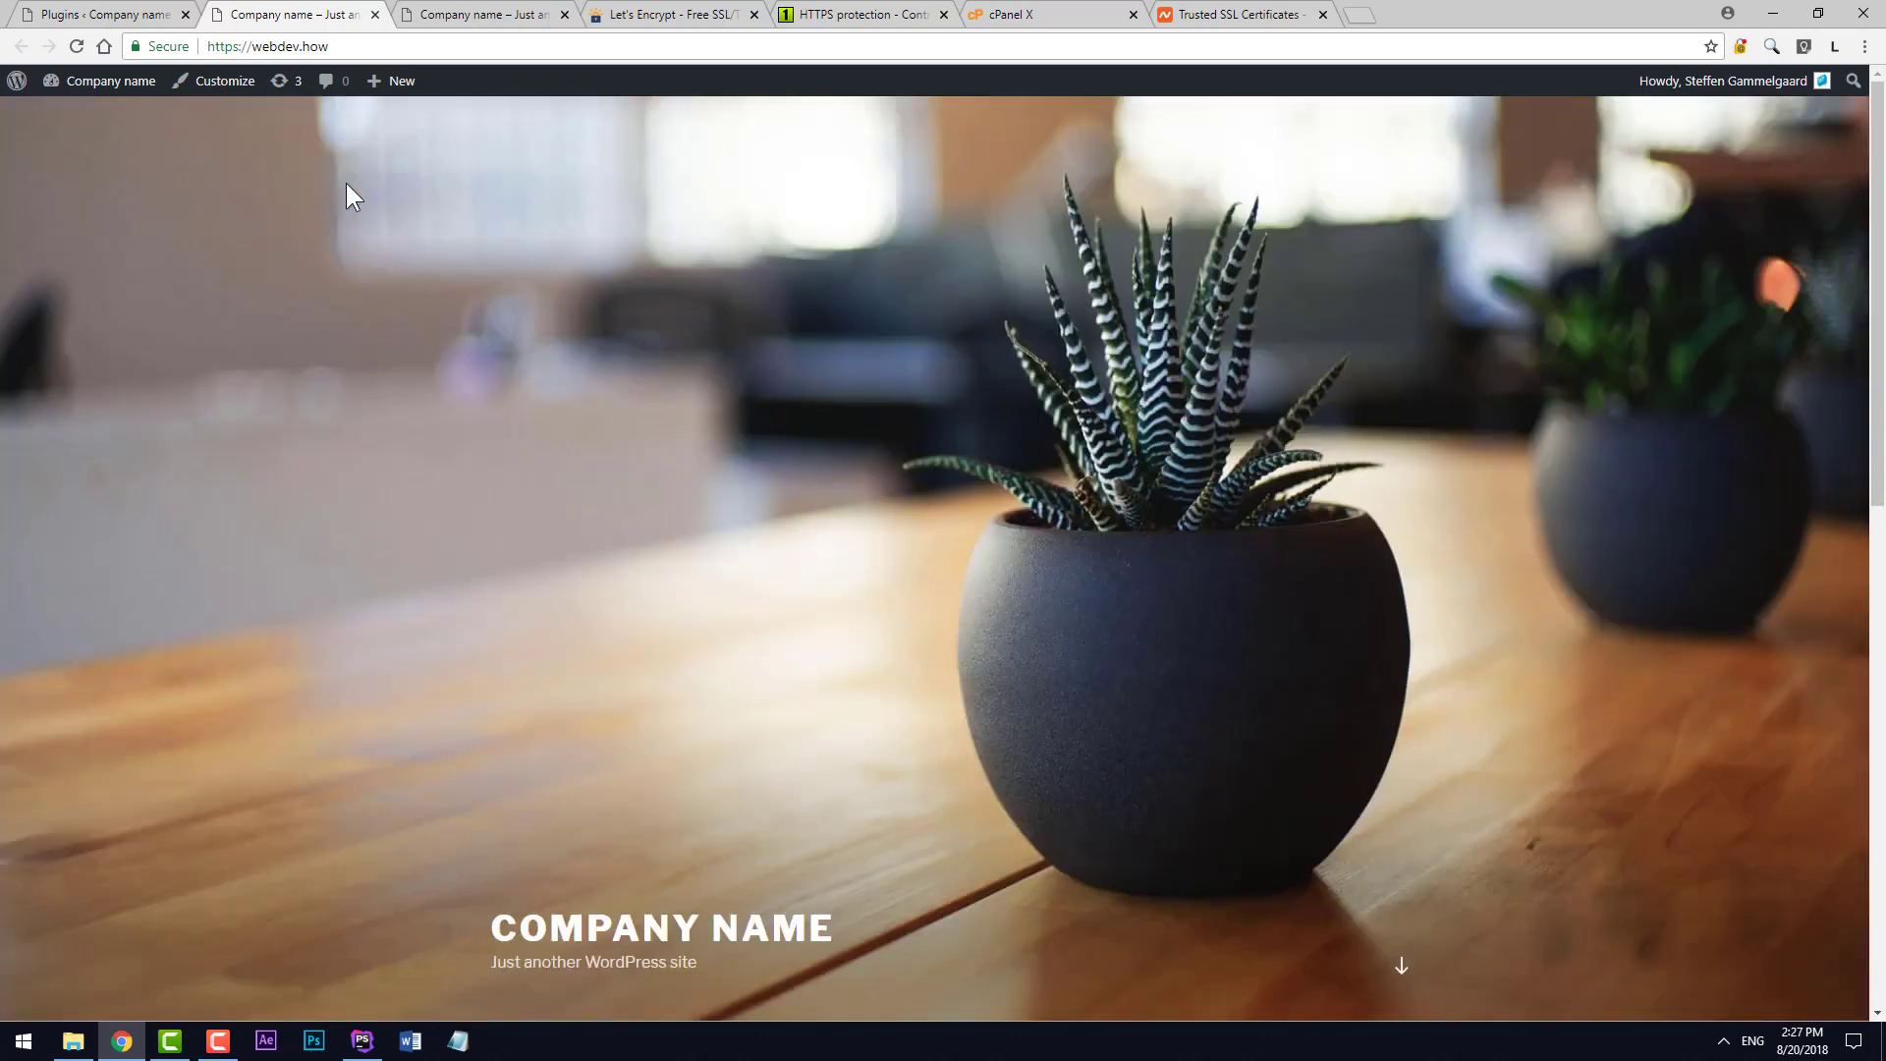